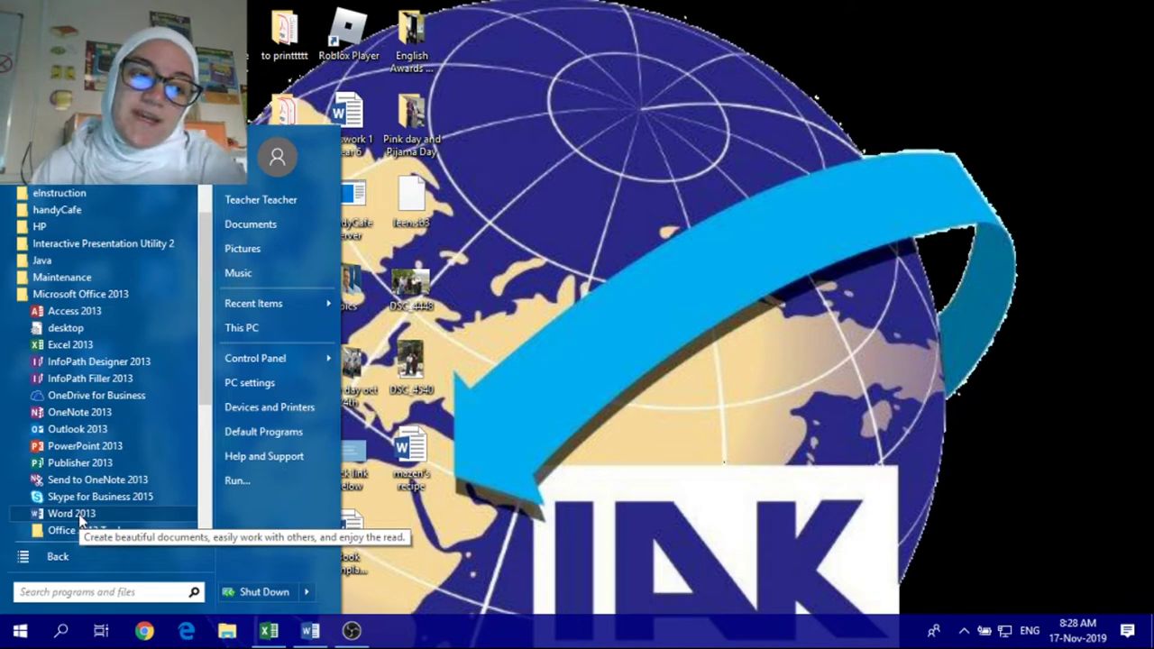
- Launch Word 2013, create a blank document and maximize the window
left_click(79, 514)
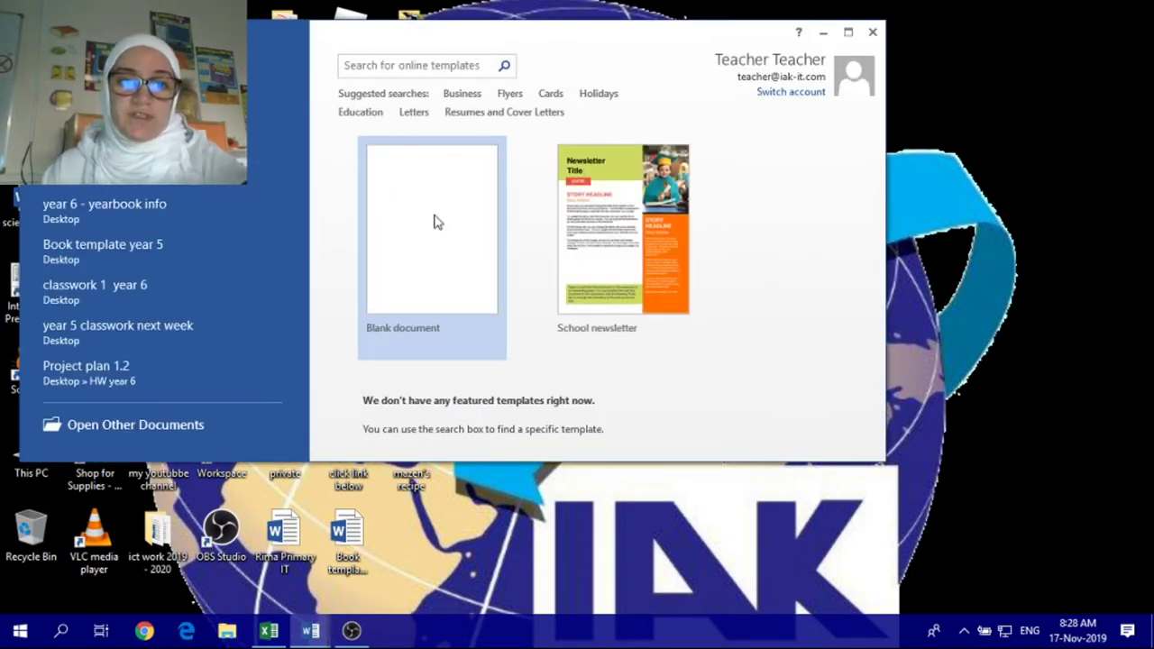
left_click(434, 219)
left_click(848, 31)
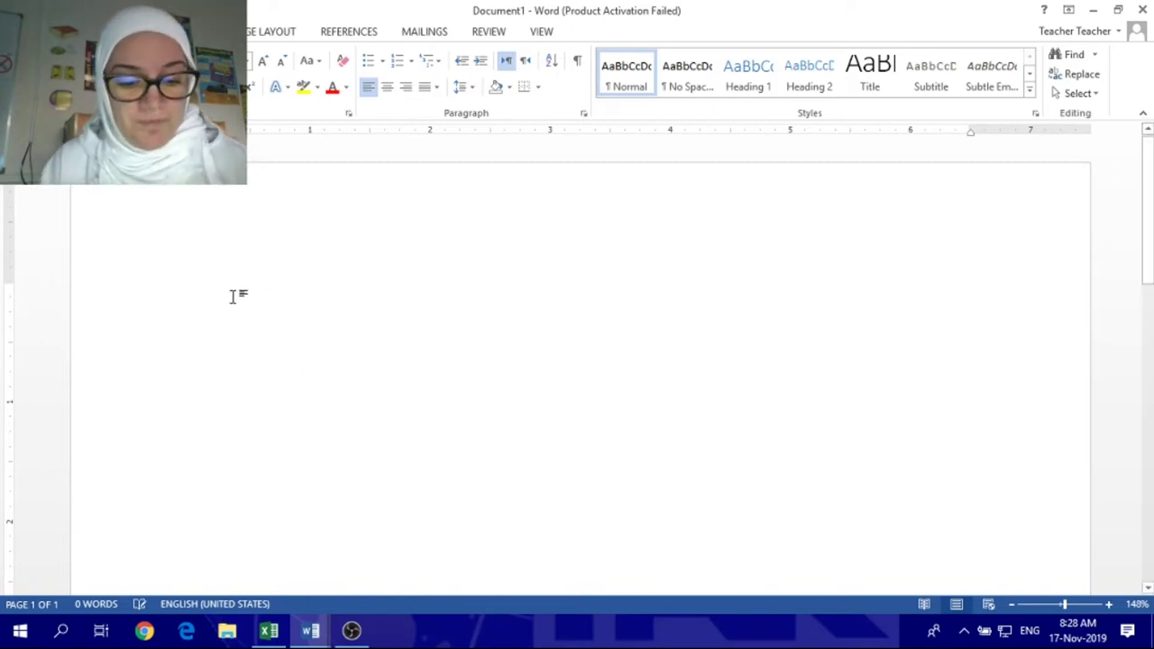
- Enter 'Title', 'Ingredients' and the numbers 1, 2, 3 on separate lines
type("Title")
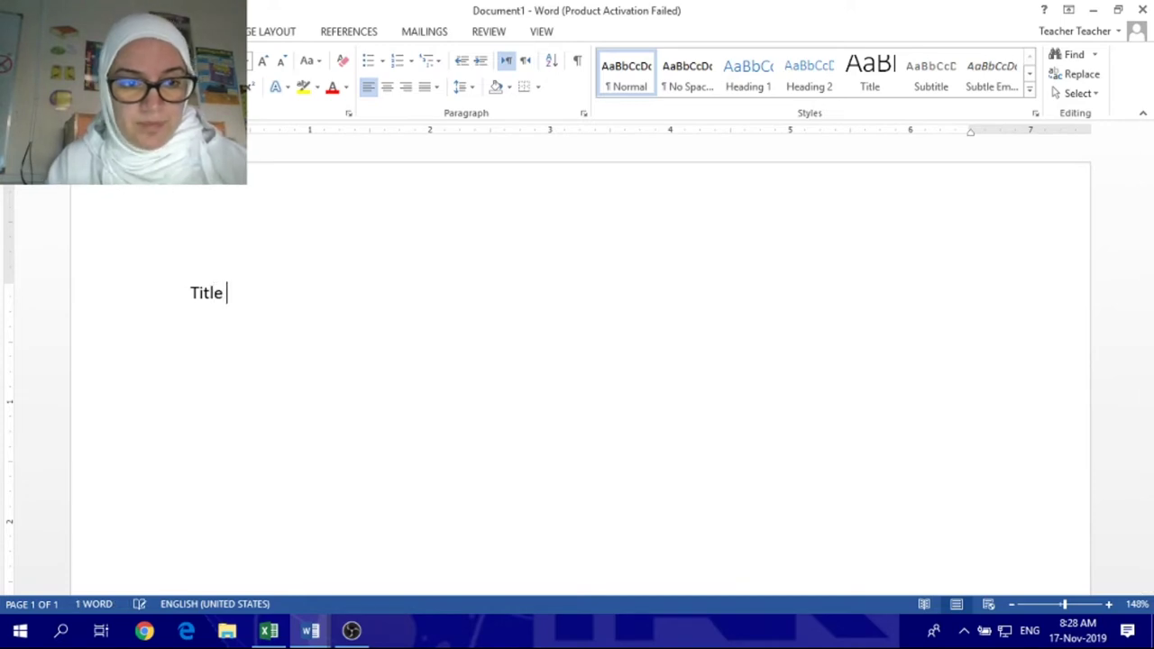
key("Return")
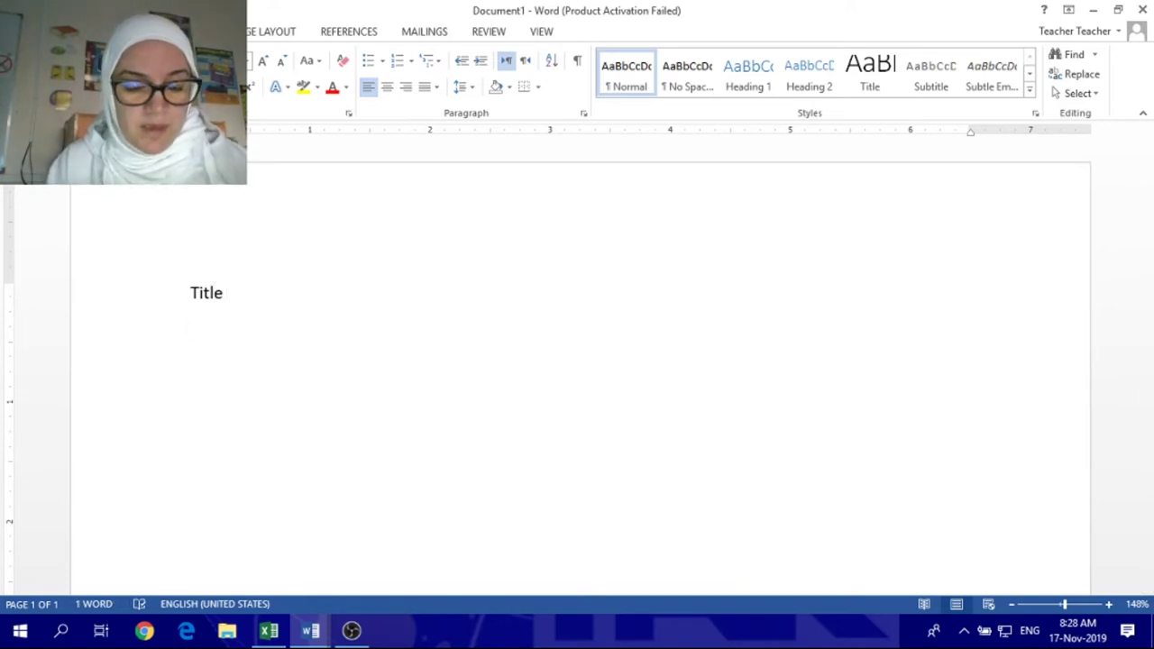
type("In")
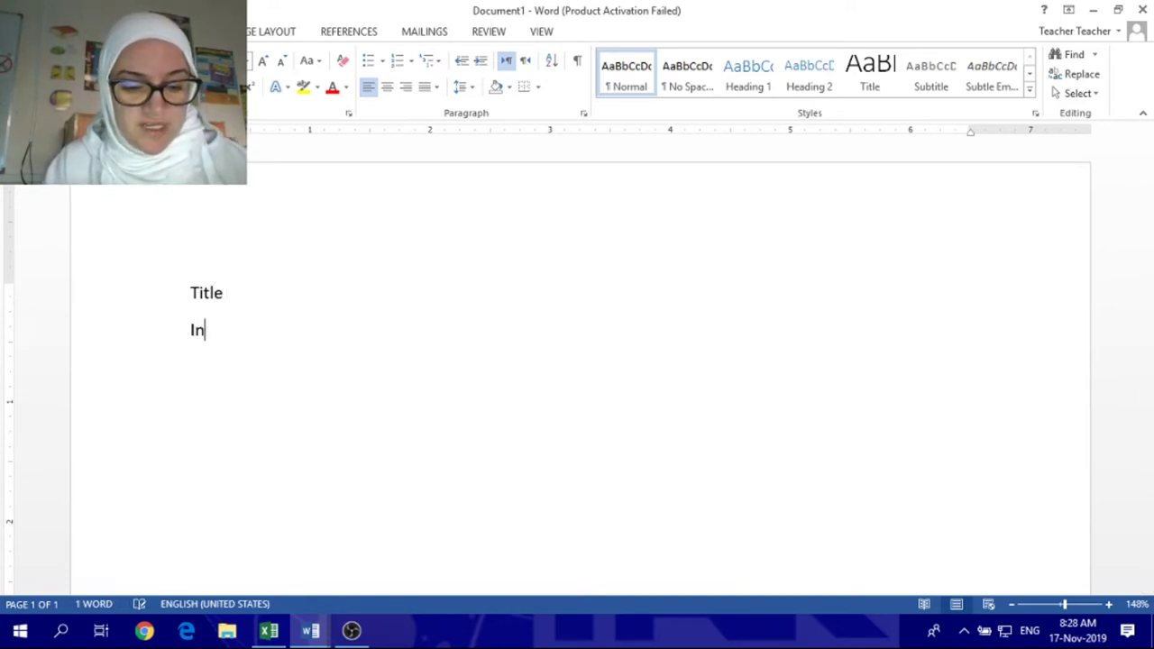
type("gredients")
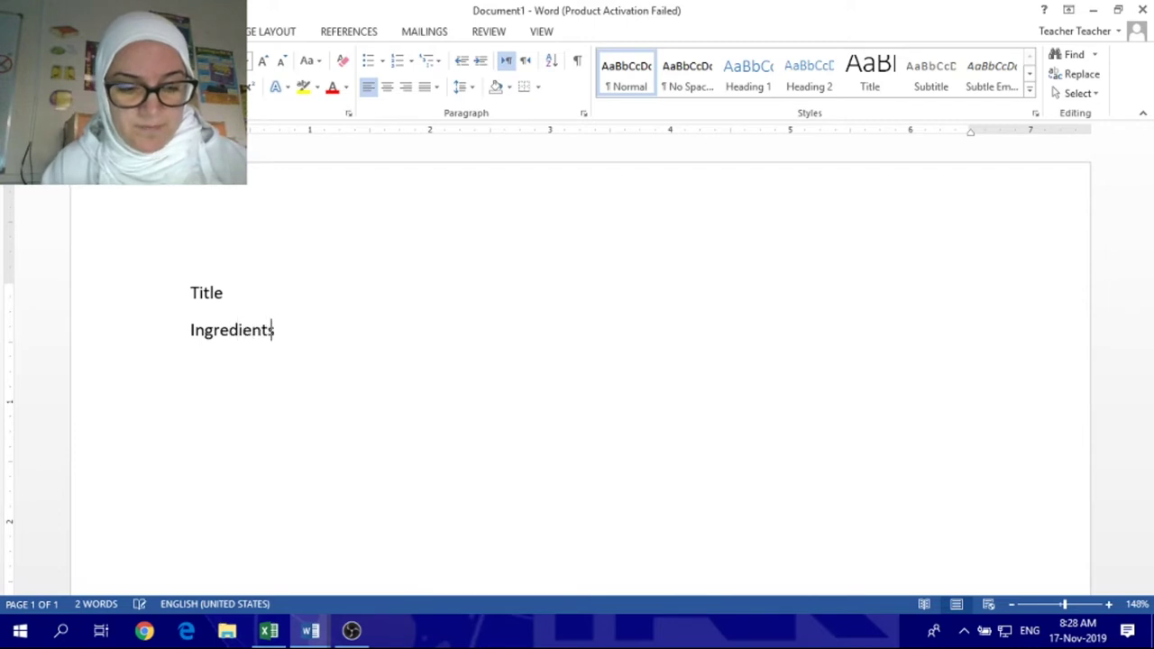
key("Return")
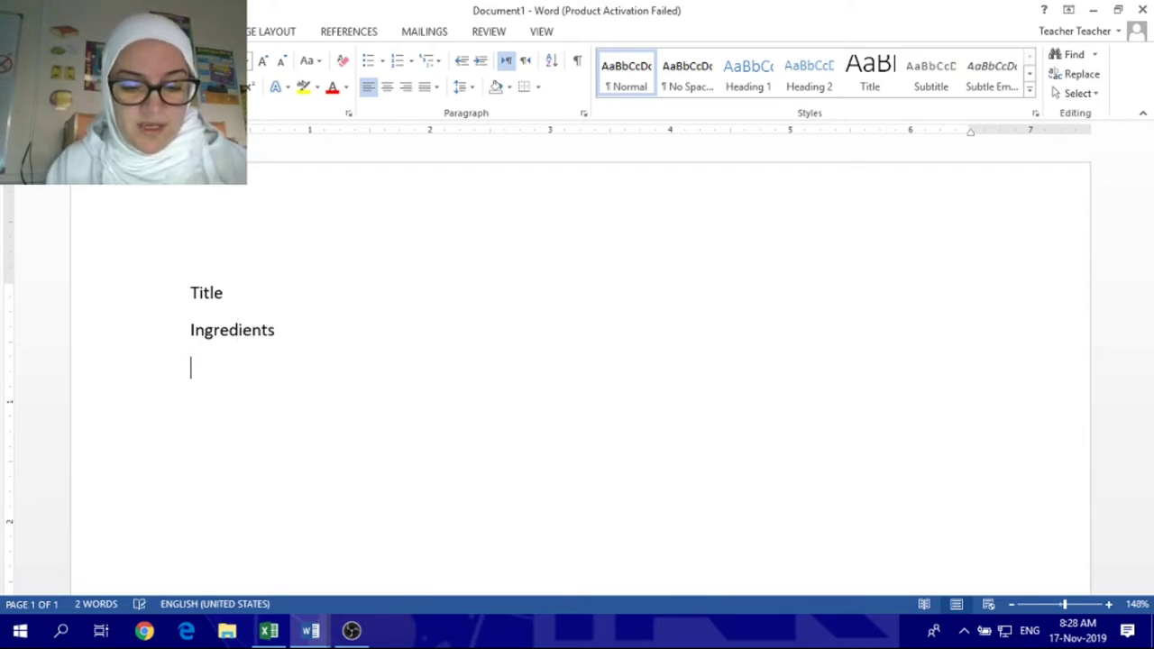
type("1")
key("Return")
type("2")
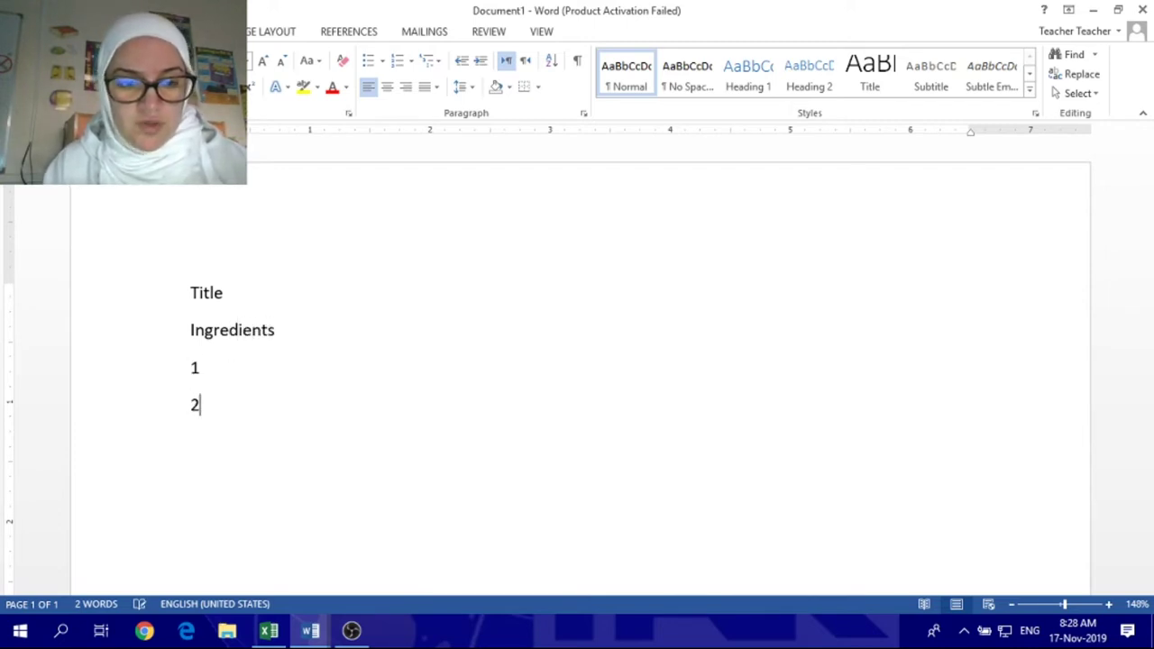
key("Return")
type("3")
key("Return")
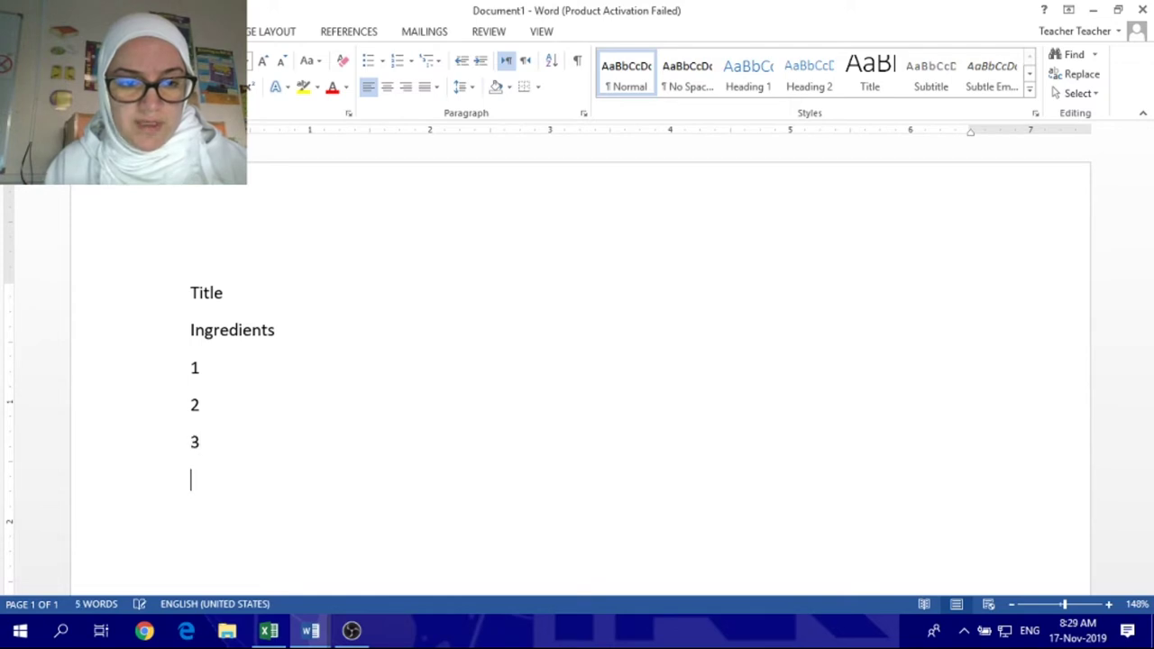
left_click(166, 296)
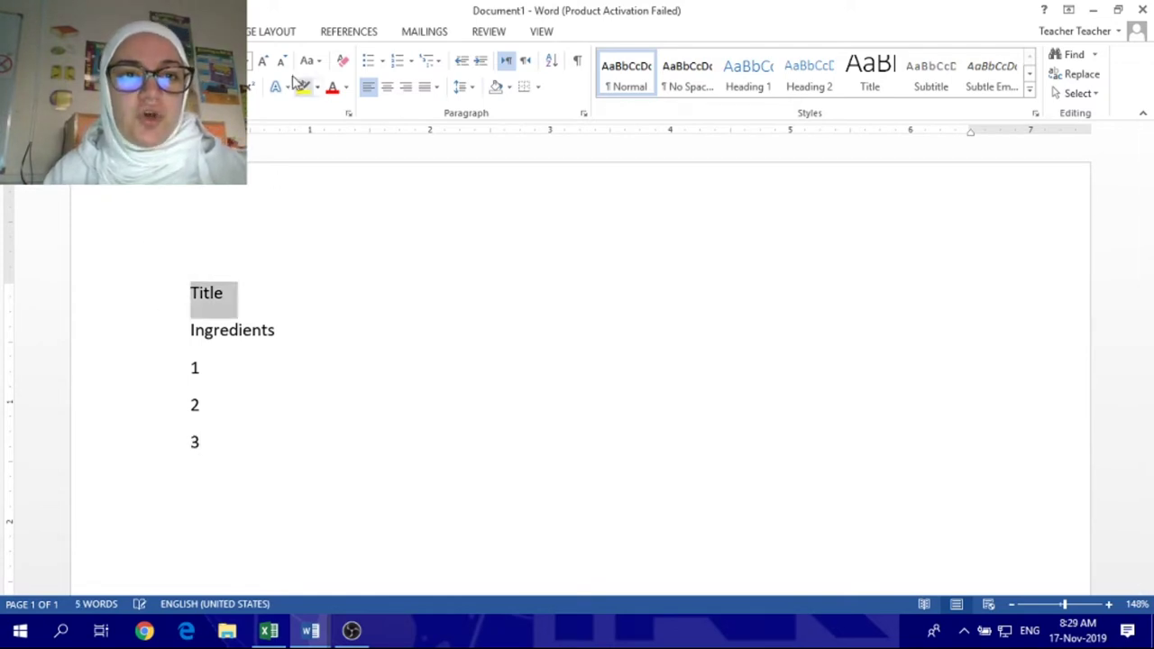
- Make the Title line a larger font, centred, bold and underlined
left_click(250, 60)
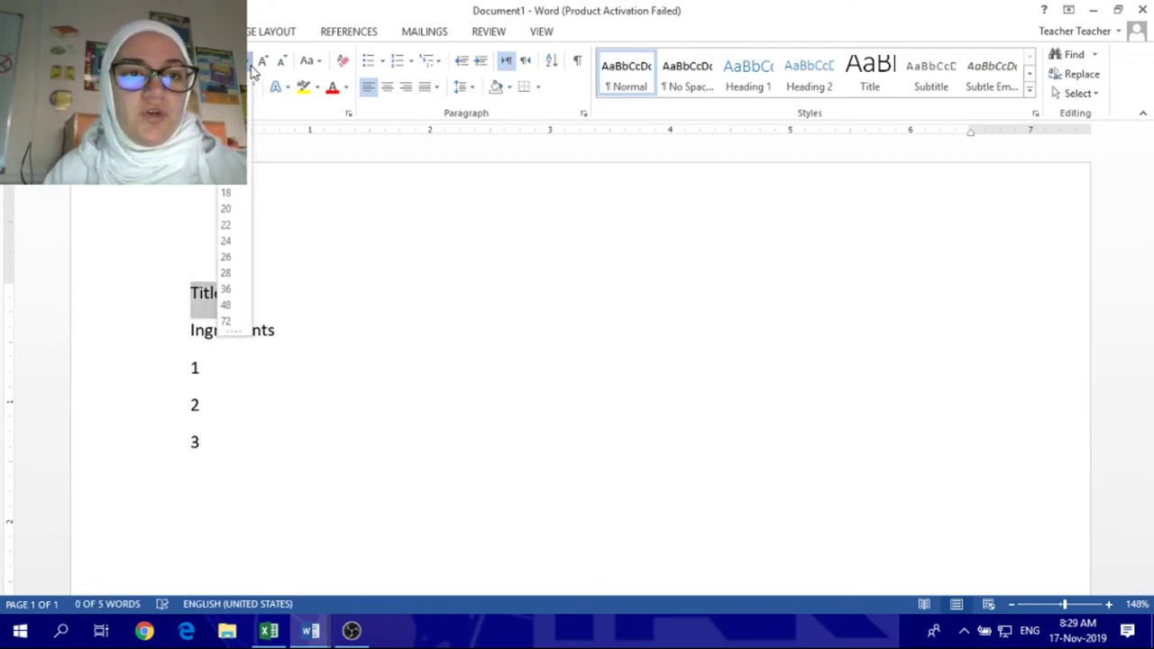
left_click(225, 211)
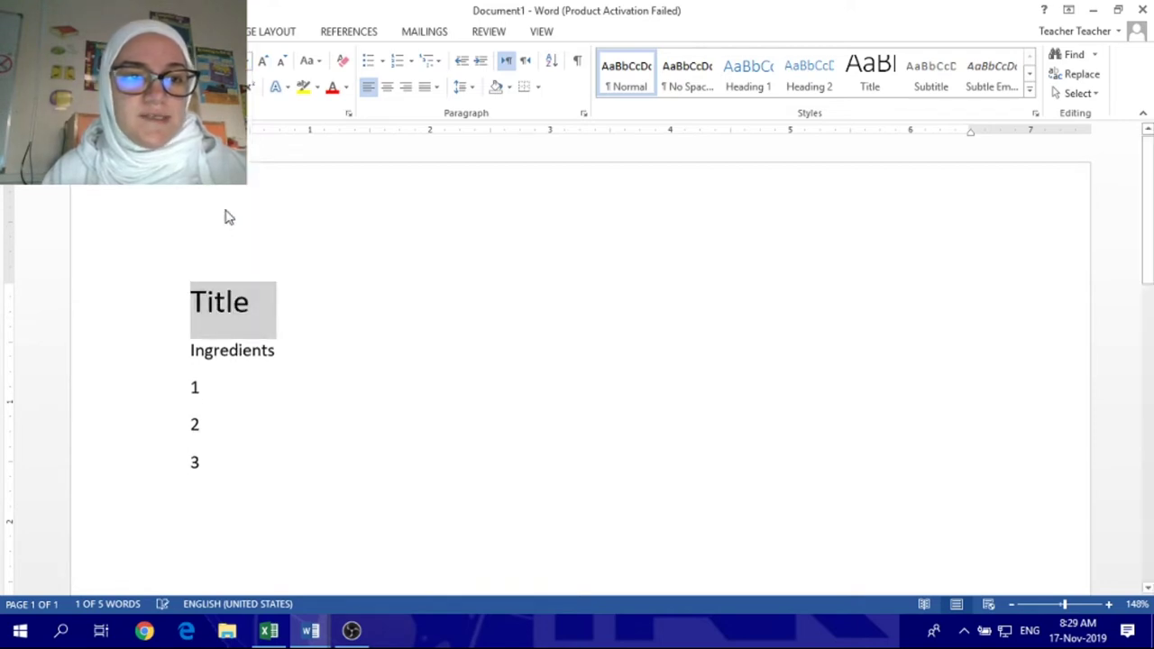
left_click(385, 88)
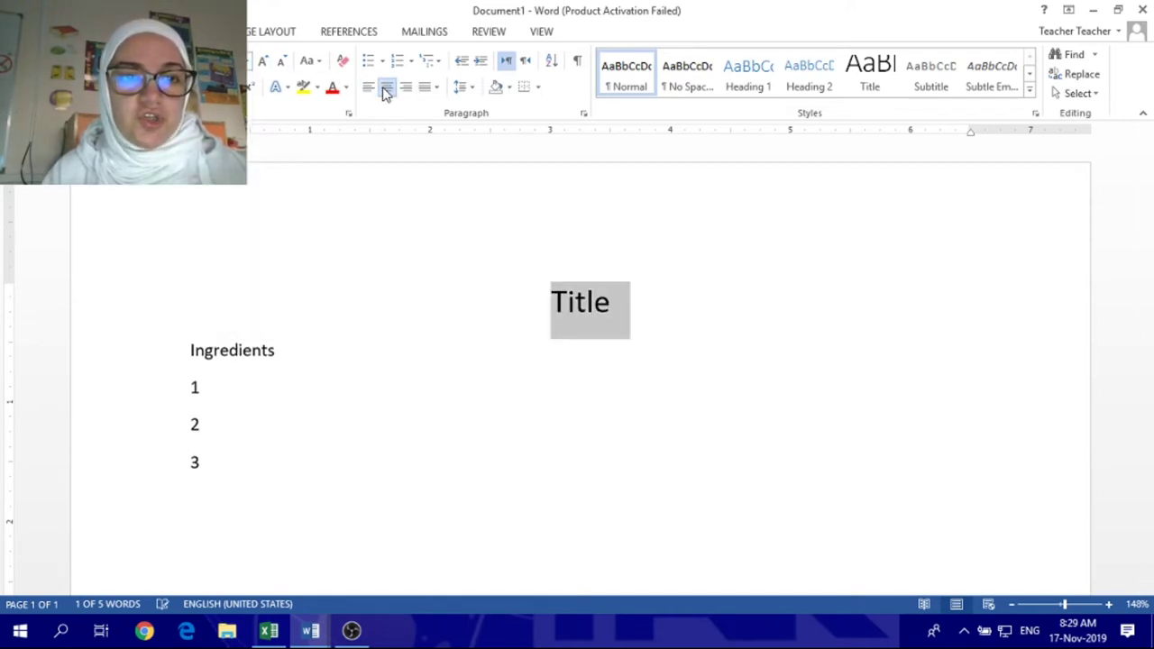
key("ctrl+b")
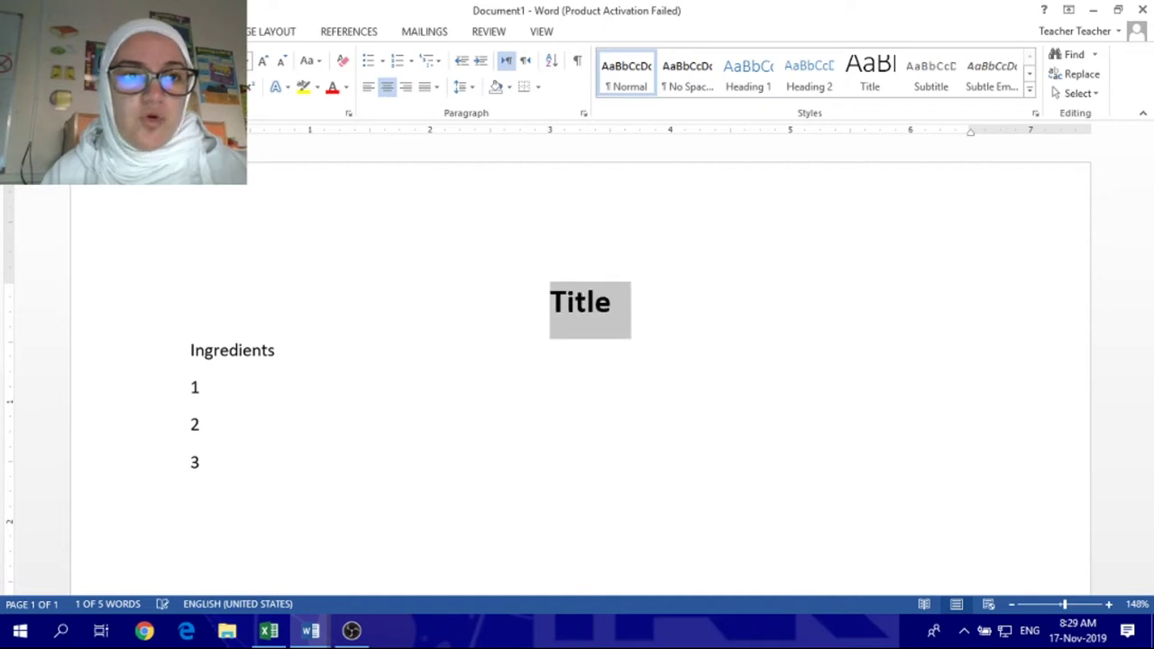
key("ctrl+u")
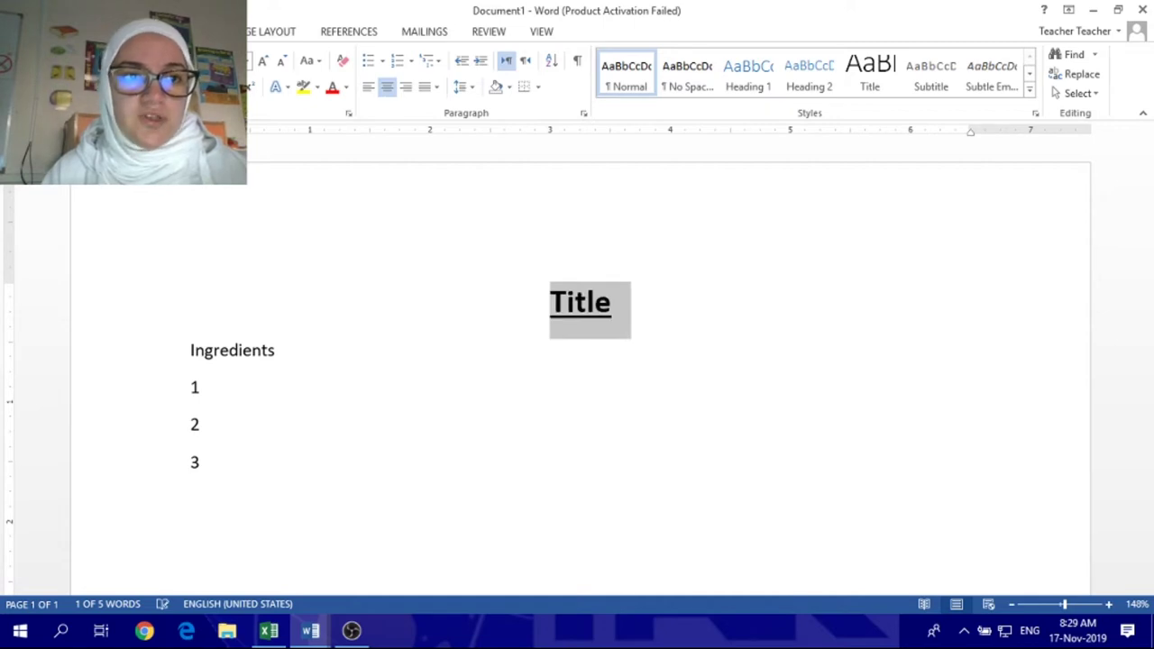
- Make the Ingredients heading bold and centred
left_click(170, 367)
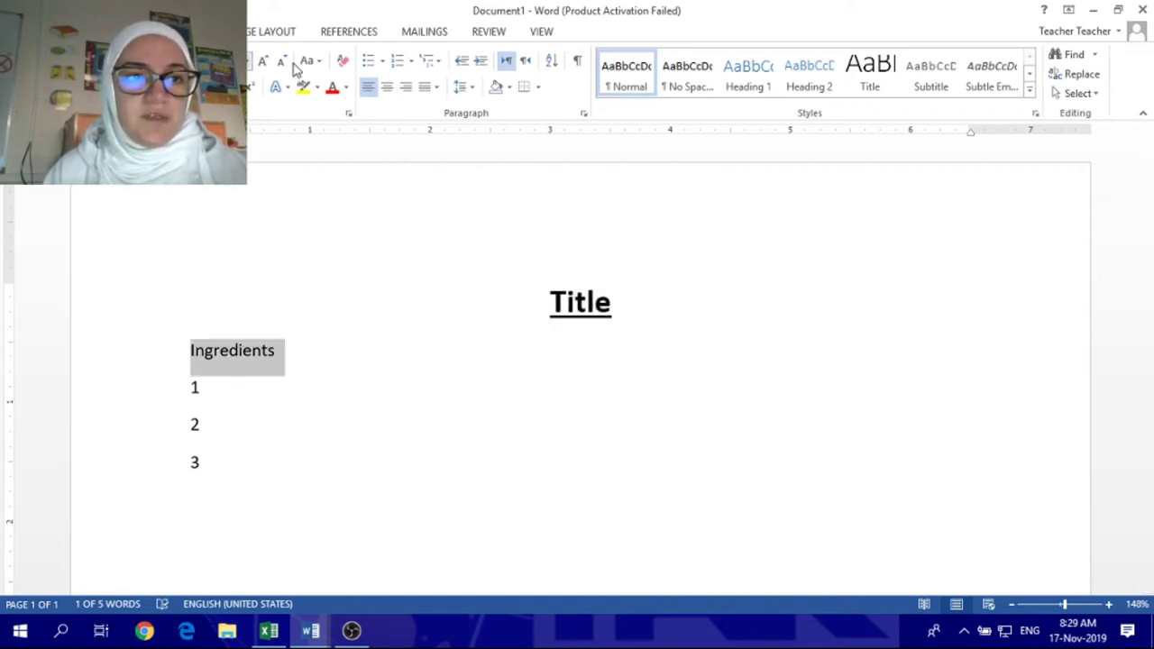
key("ctrl+b")
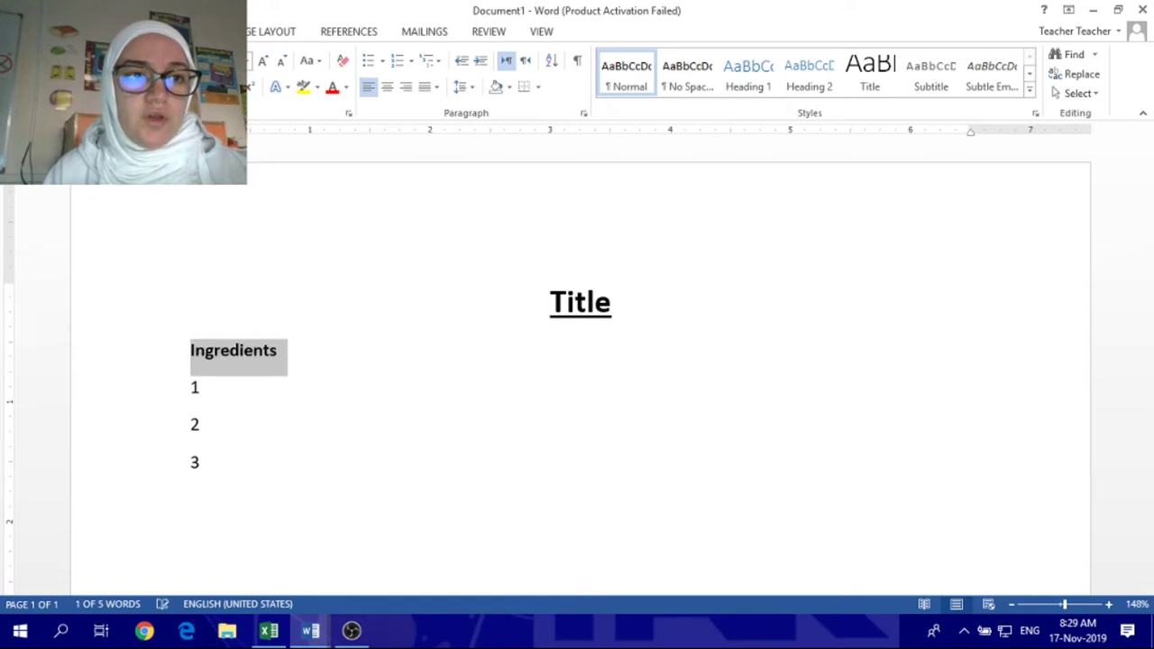
left_click(386, 88)
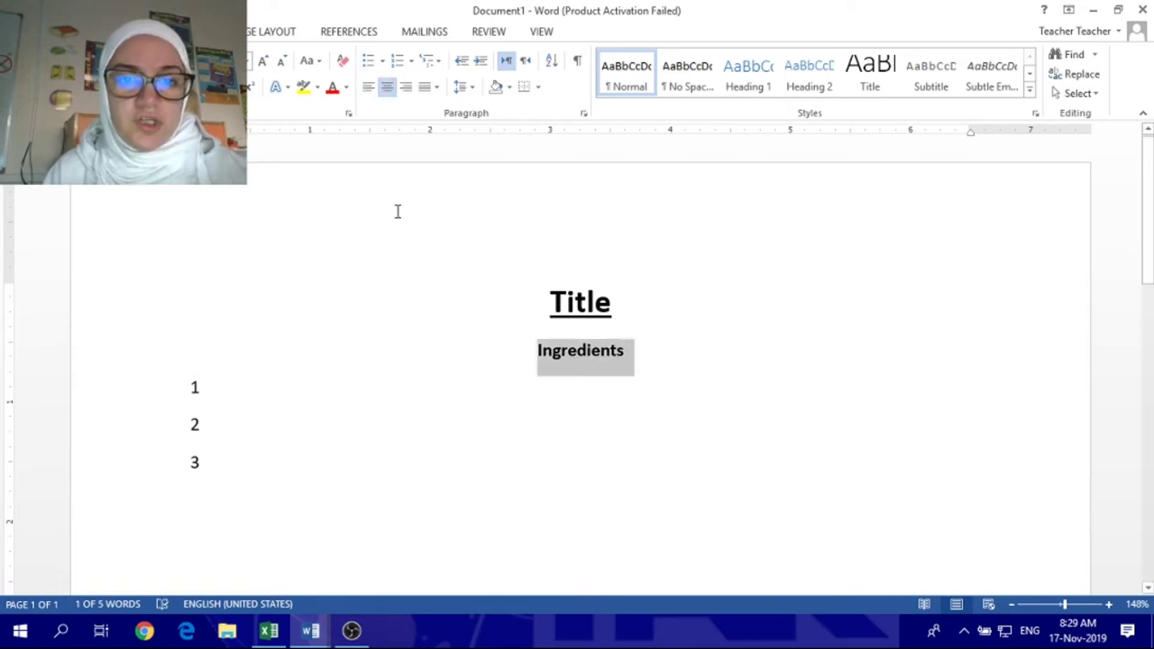
left_click(158, 408)
left_click_drag(158, 407, 147, 479)
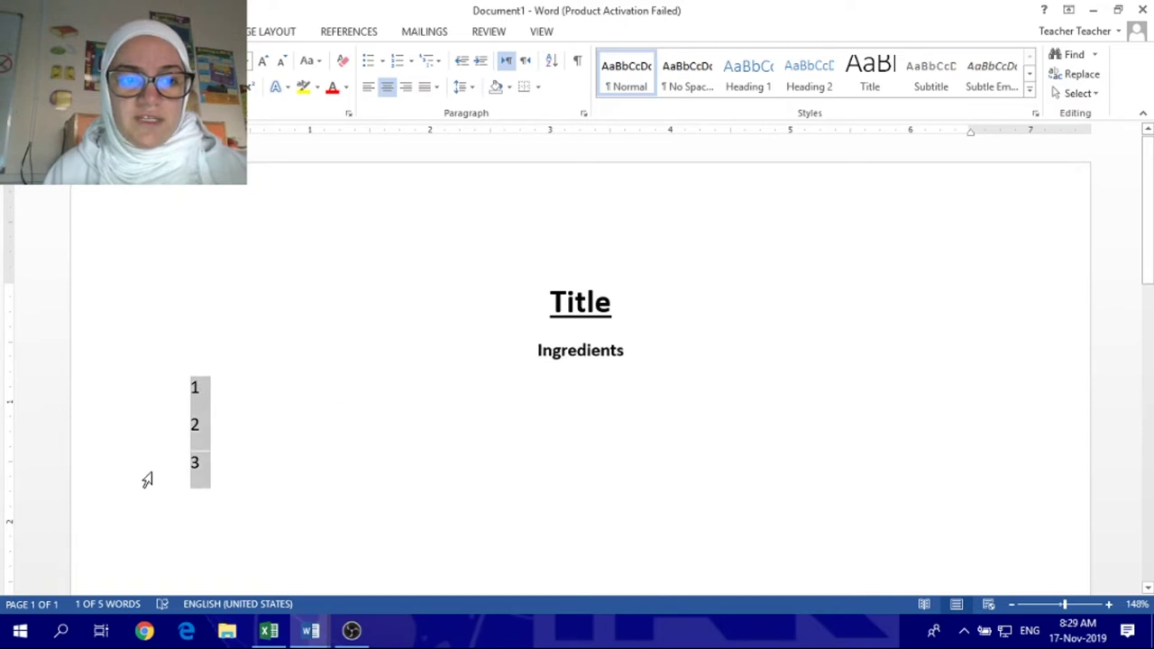
left_click(187, 510)
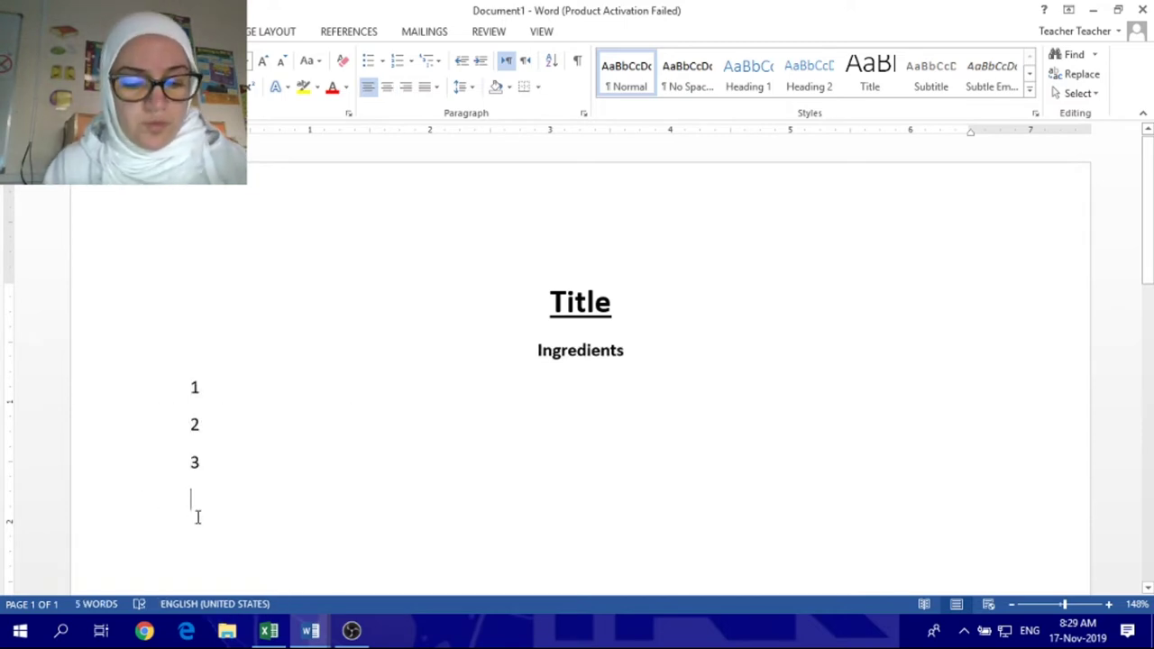
- Type 'instructions' followed by lines numbered 1, 2 and 3
type("instruc")
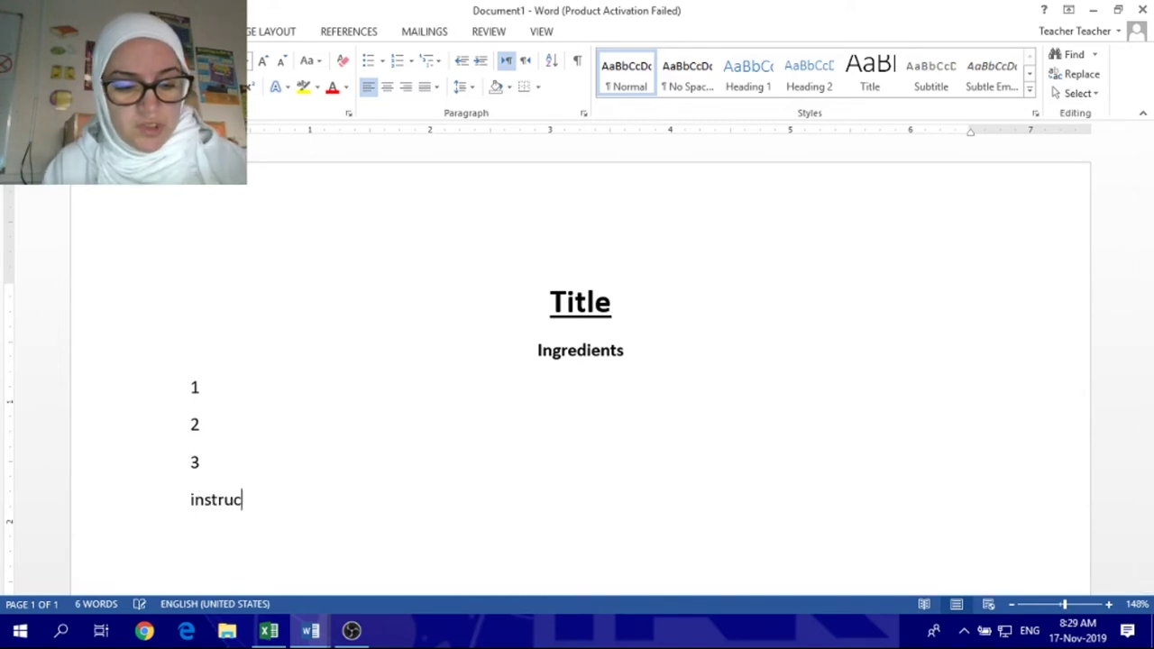
type("tions")
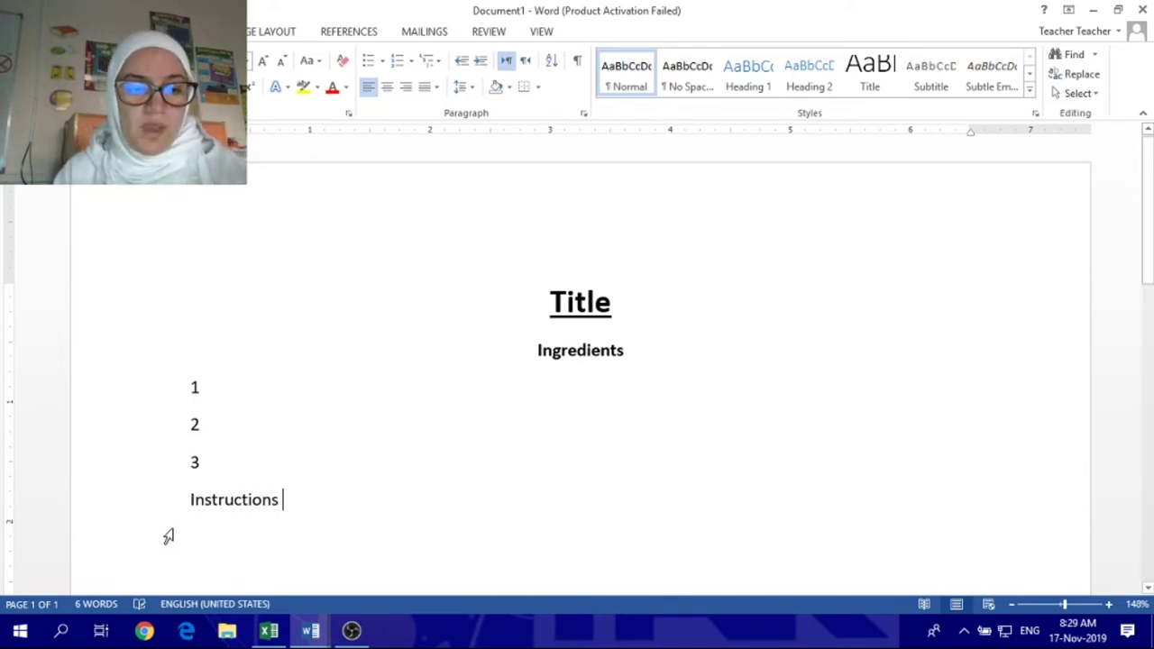
key("Return")
type("1")
key("Return")
type("2")
key("Return")
type("3")
key("Return")
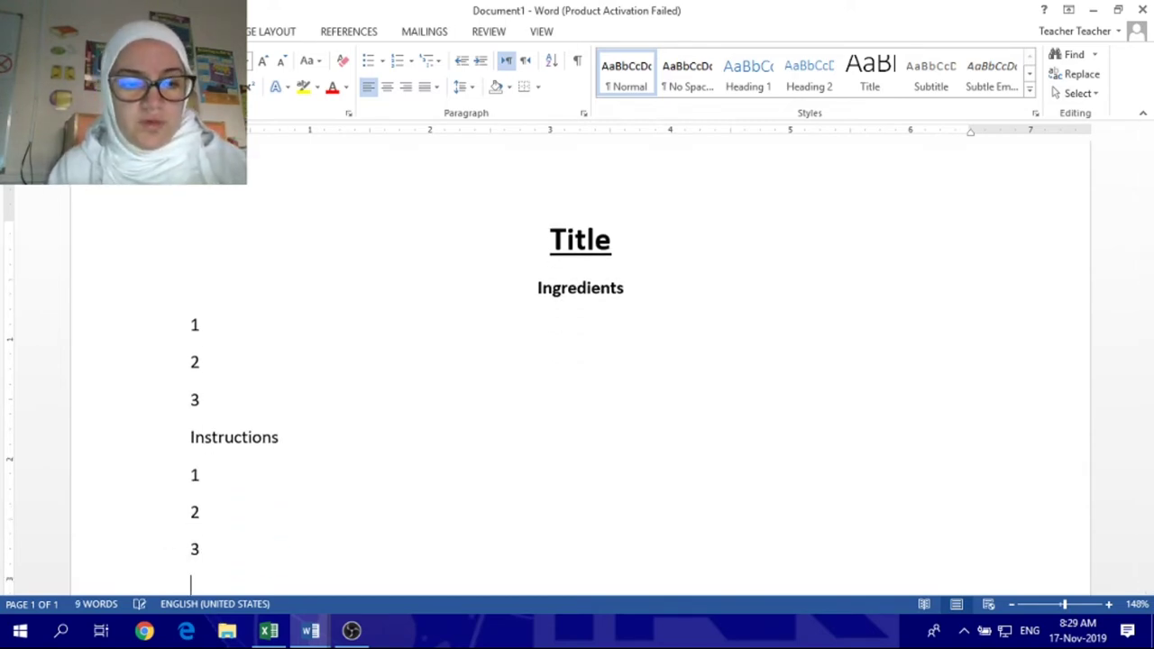
- Make the Instructions heading bold and centred
left_click(152, 450)
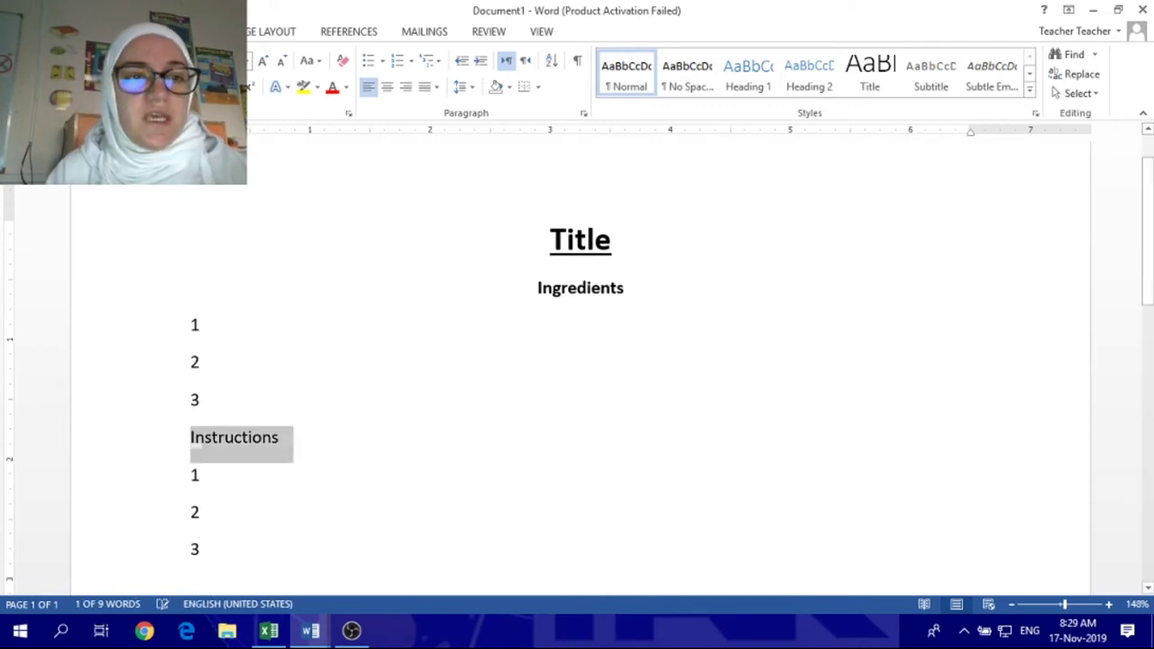
left_click(140, 87)
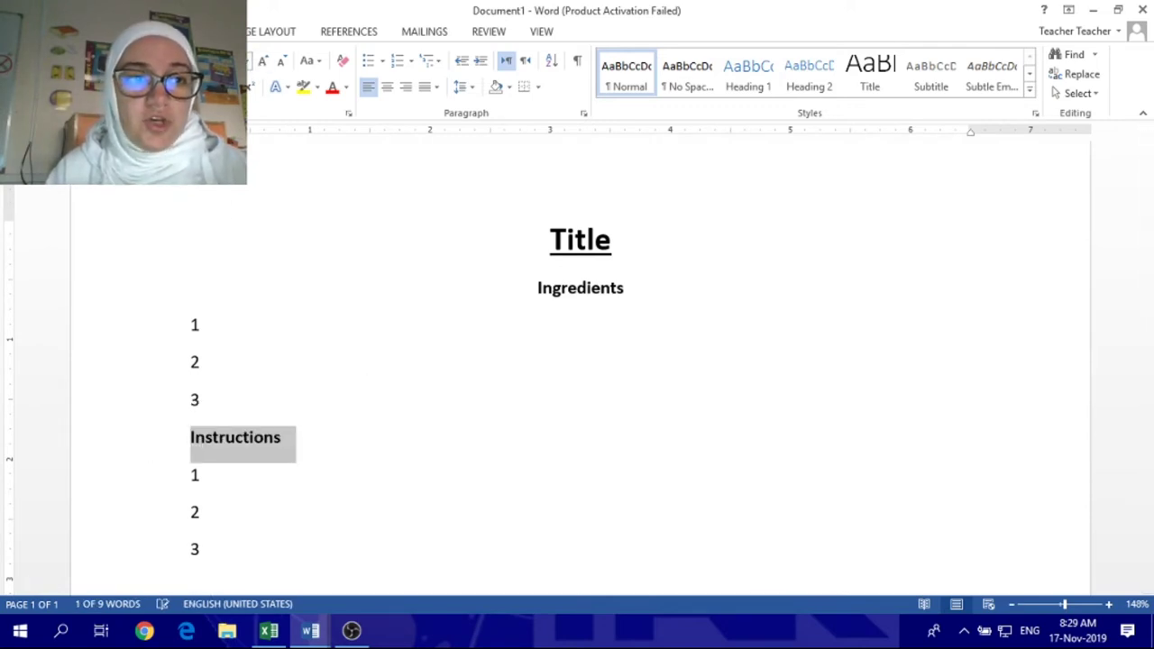
left_click(387, 87)
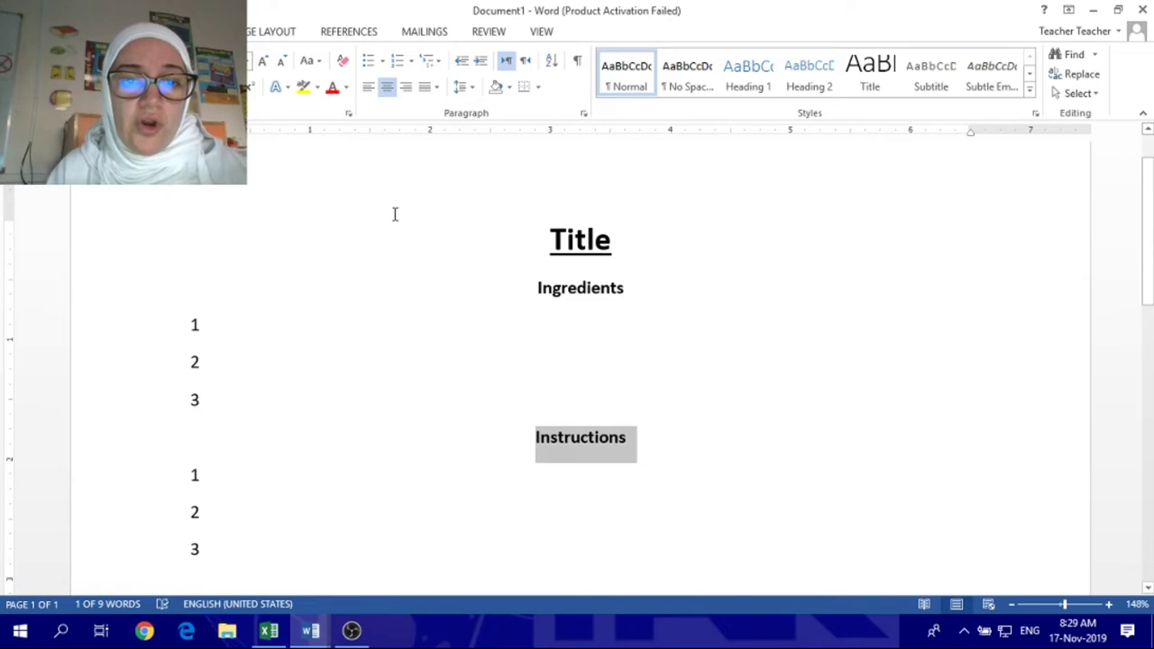
scroll(394, 214, "down", 5)
left_click(237, 294)
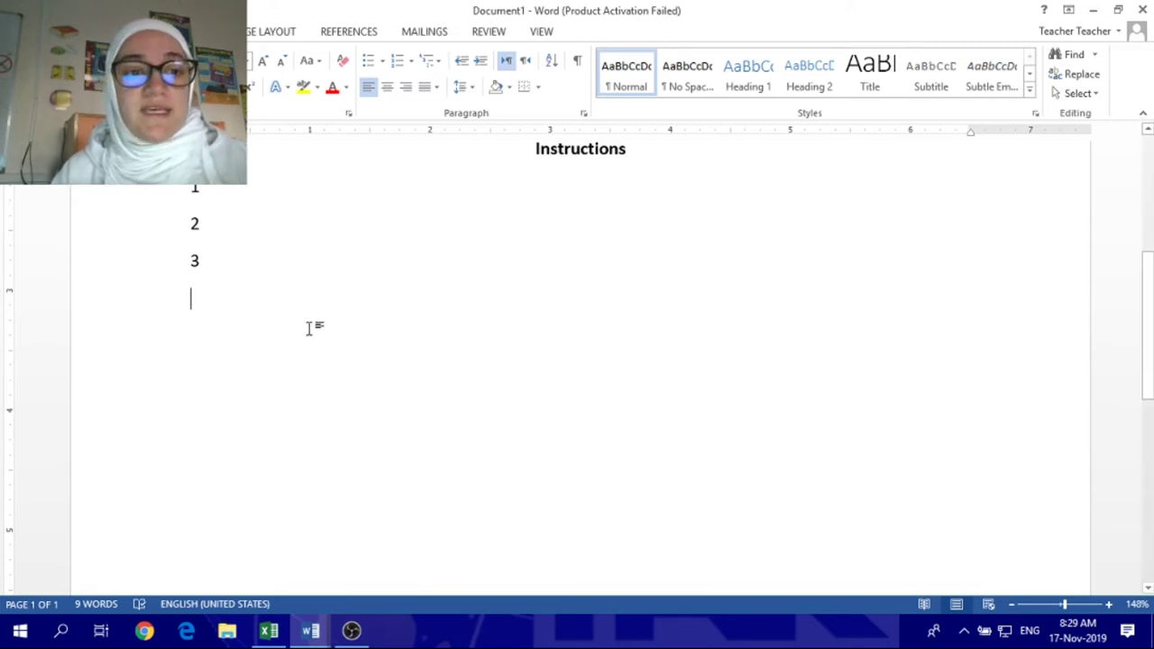
- Type 'Name and class' and 'your picture' on new lines below the Instructions list
key("Return")
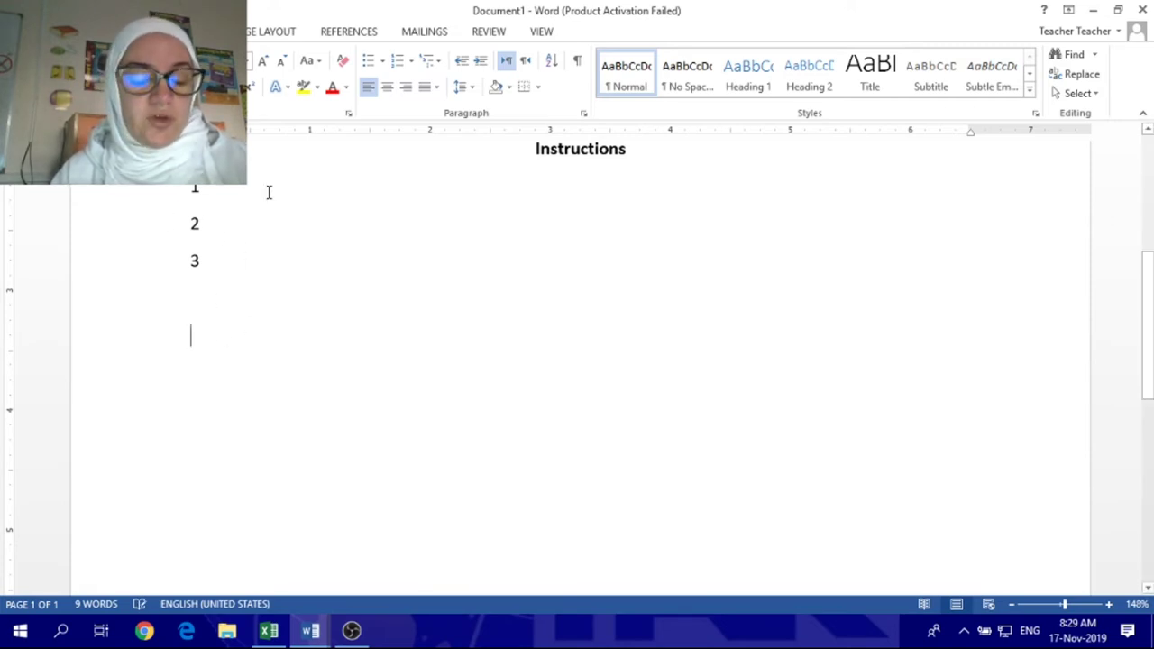
type("Name ")
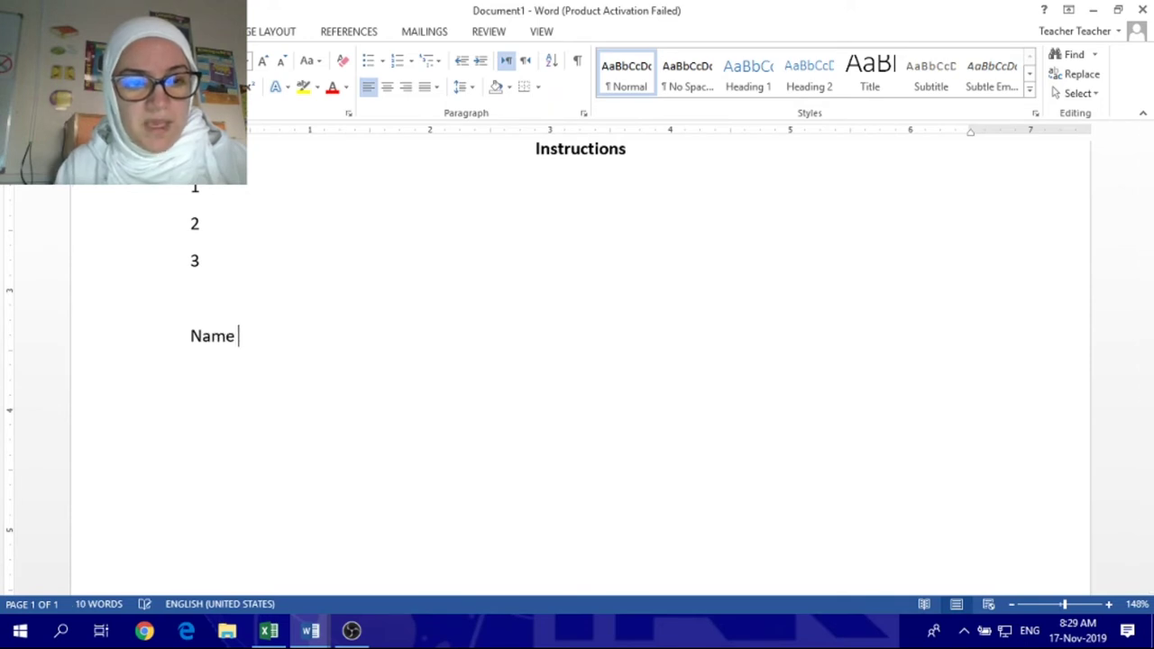
type("and class")
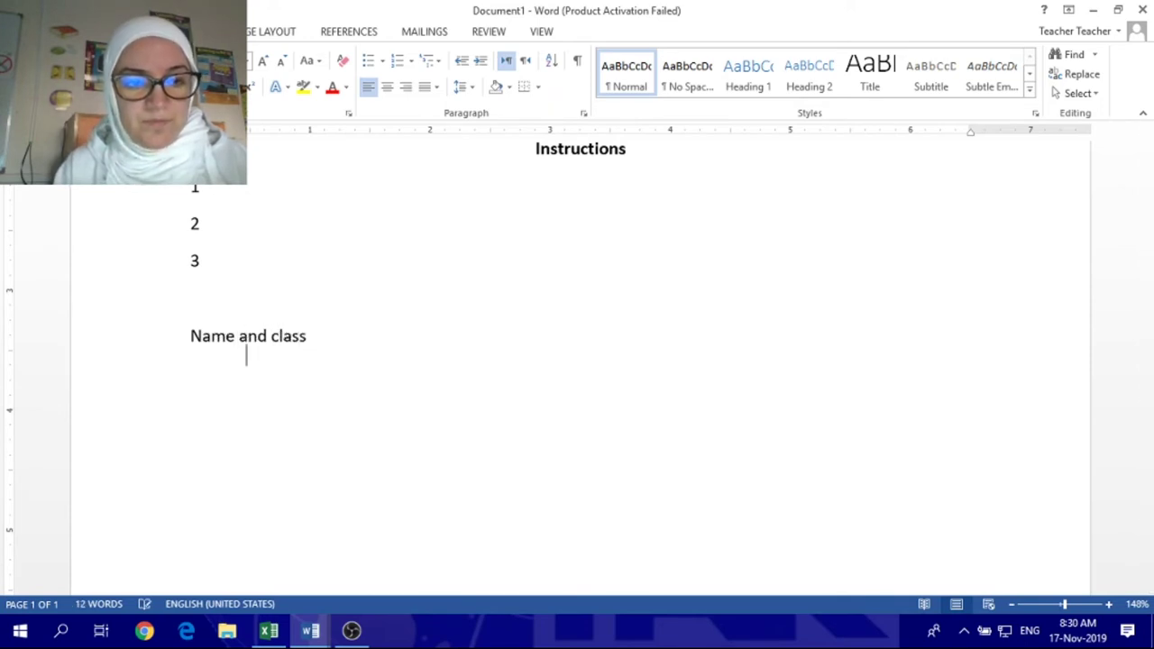
key("Return")
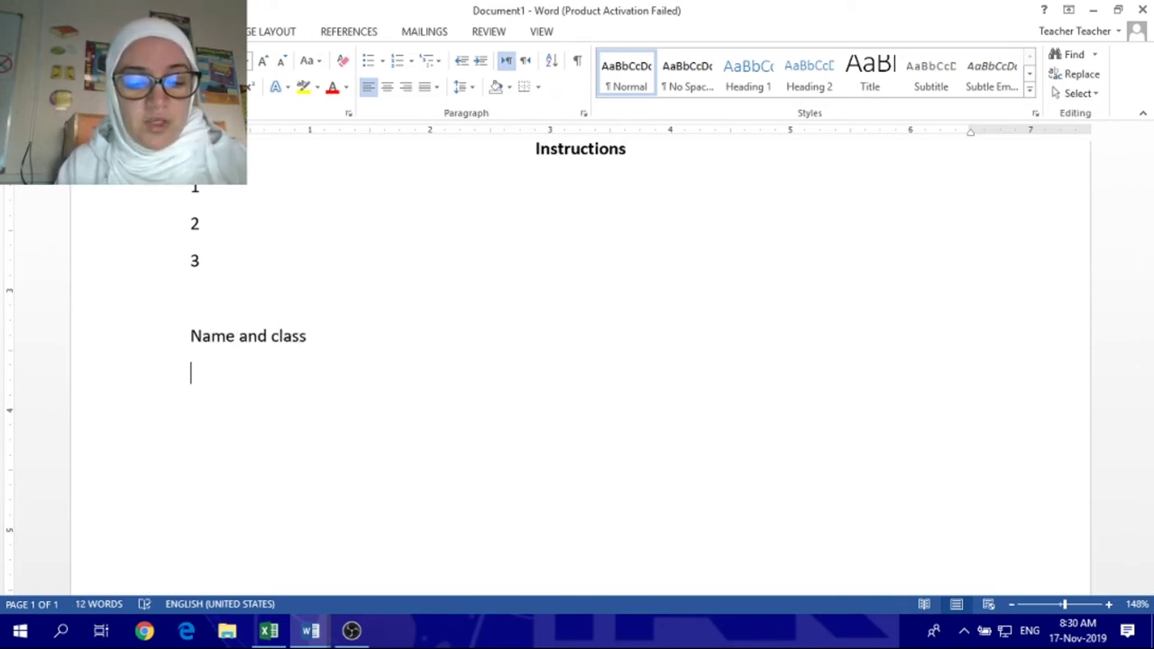
type("your picture")
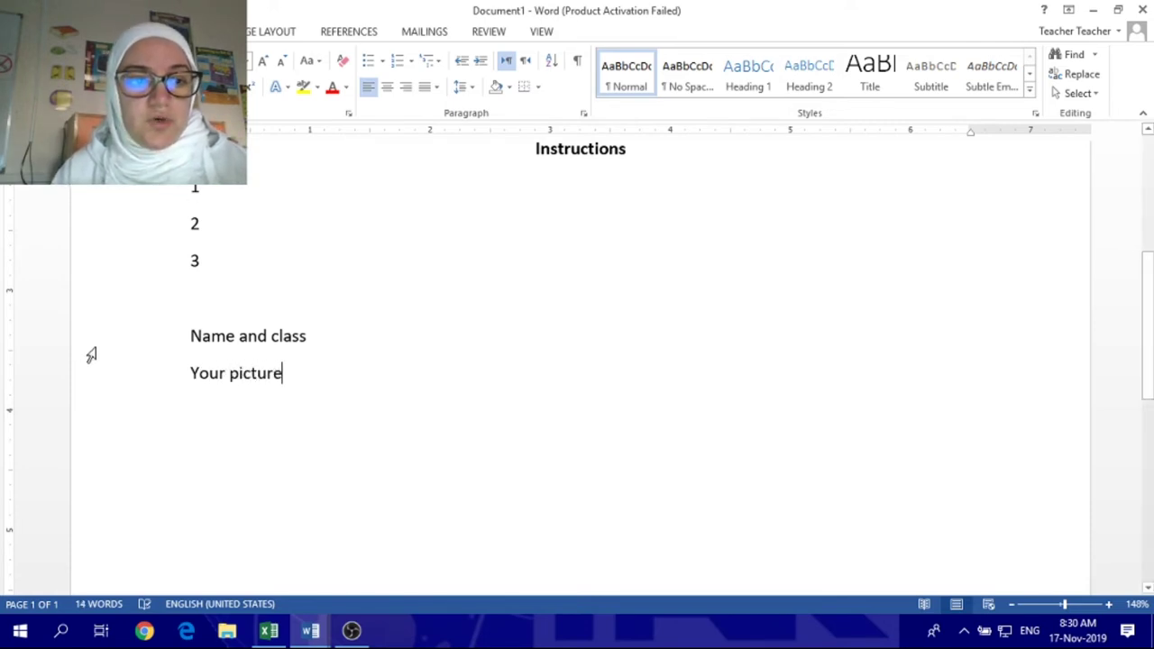
- Centre the 'Name and class' and 'Your picture' lines
left_click_drag(91, 355, 90, 386)
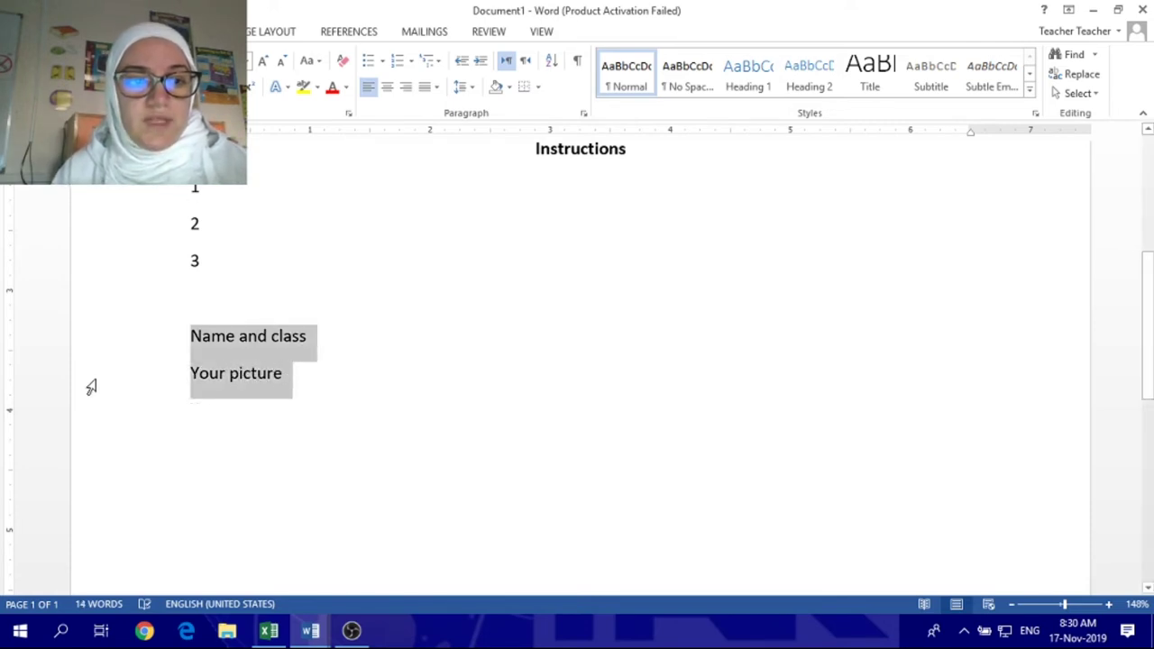
left_click(387, 86)
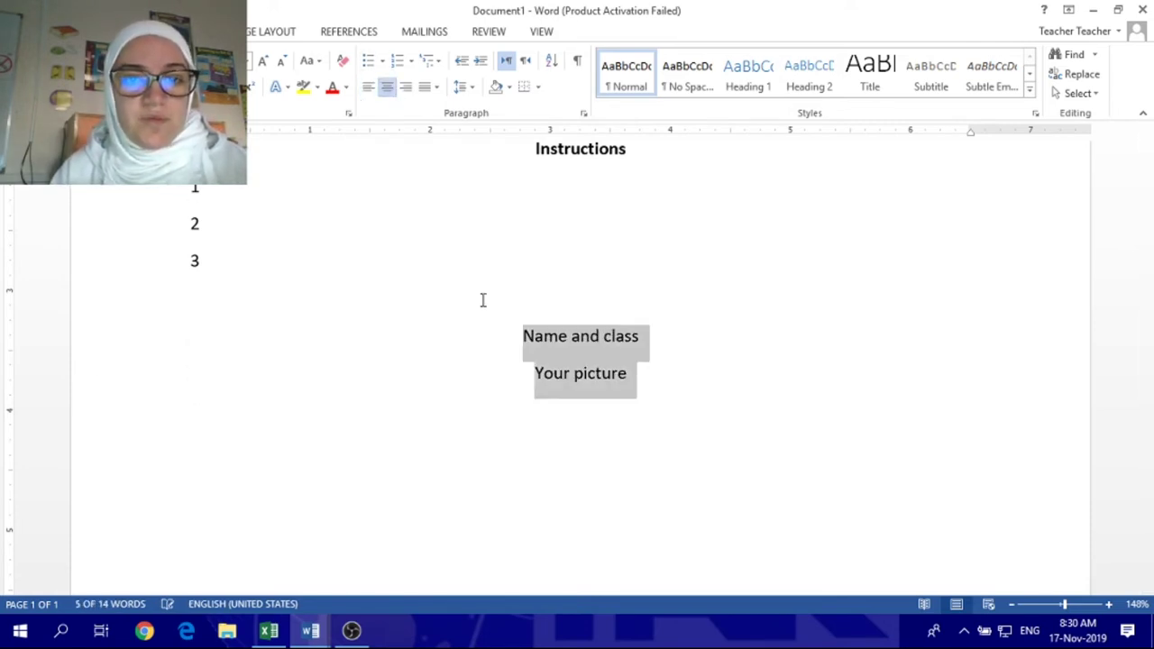
left_click(568, 385)
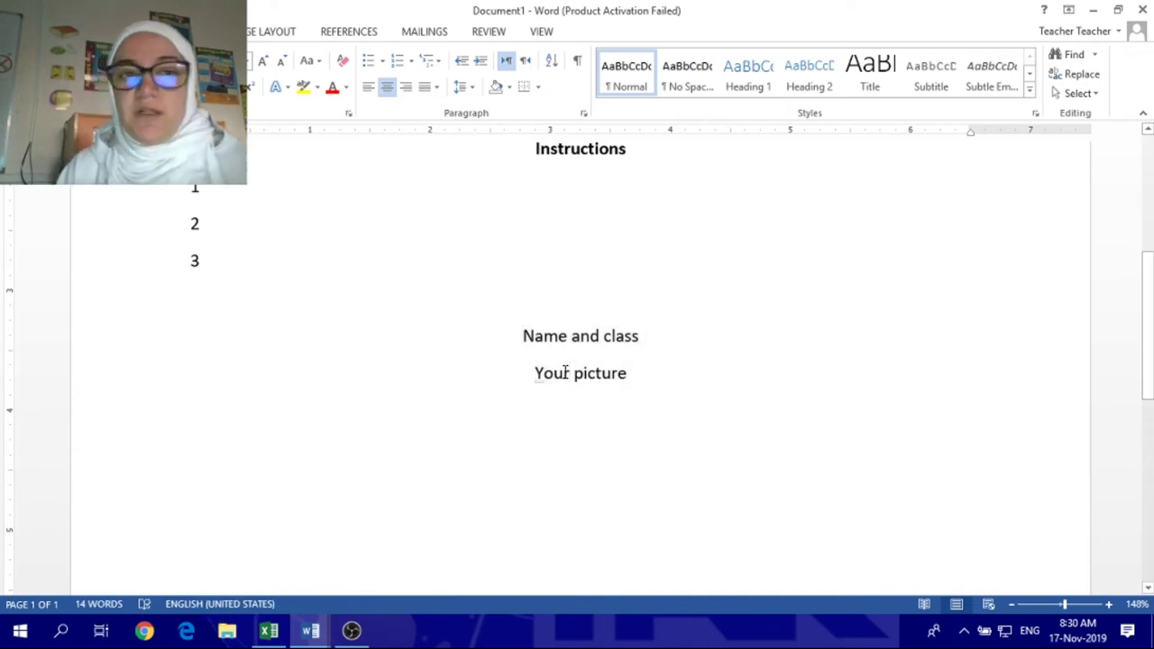
scroll(563, 374, "down", 1)
scroll(564, 373, "up", 5)
scroll(564, 371, "down", 5)
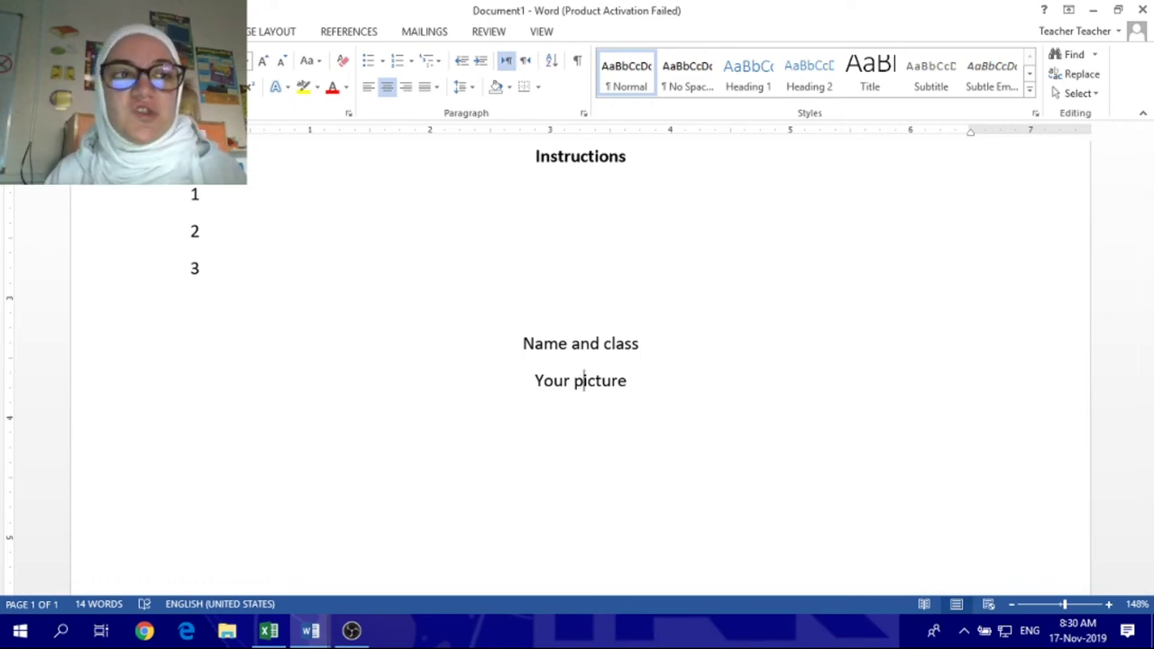
left_click(145, 30)
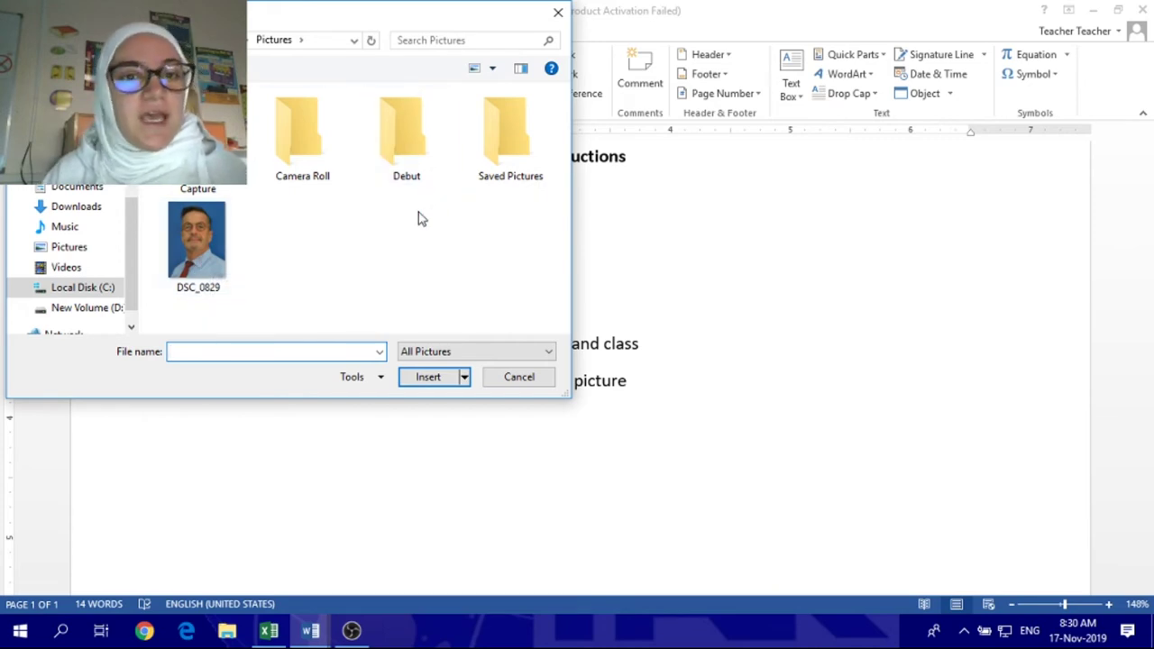
- Browse the Saved Pictures folder, then cancel without inserting a picture
double_click(497, 159)
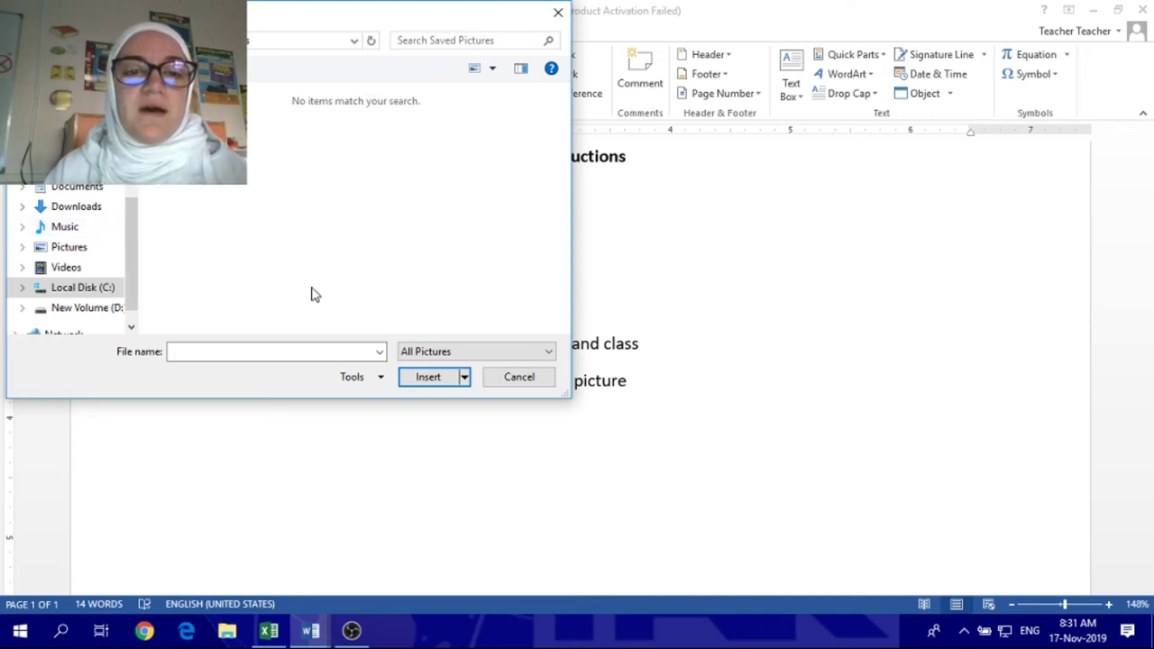
left_click(519, 379)
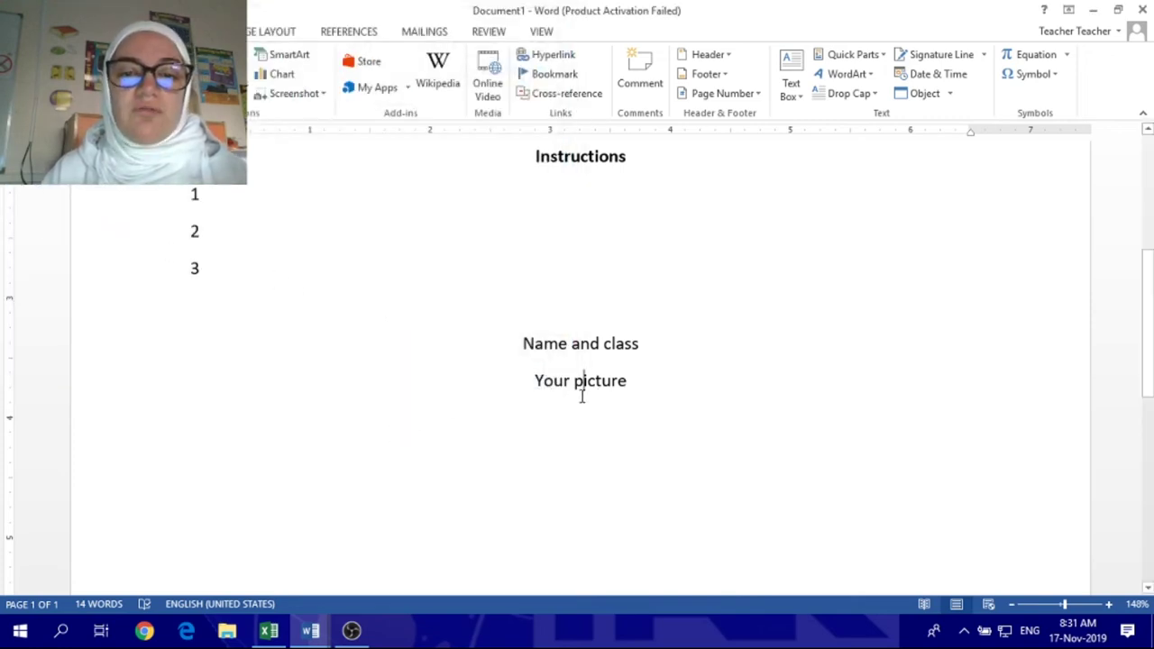
- Switch to the finished 'Old Fashioned Pancakes' example recipe document
right_click(525, 383)
left_click(525, 380)
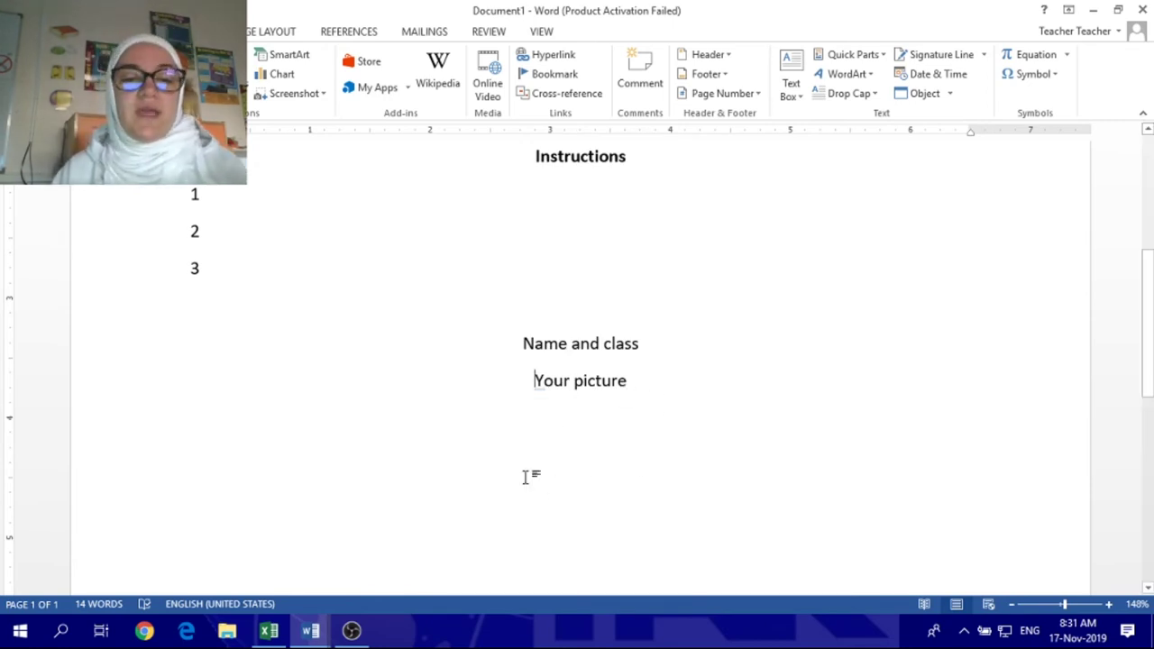
mouse_move(312, 634)
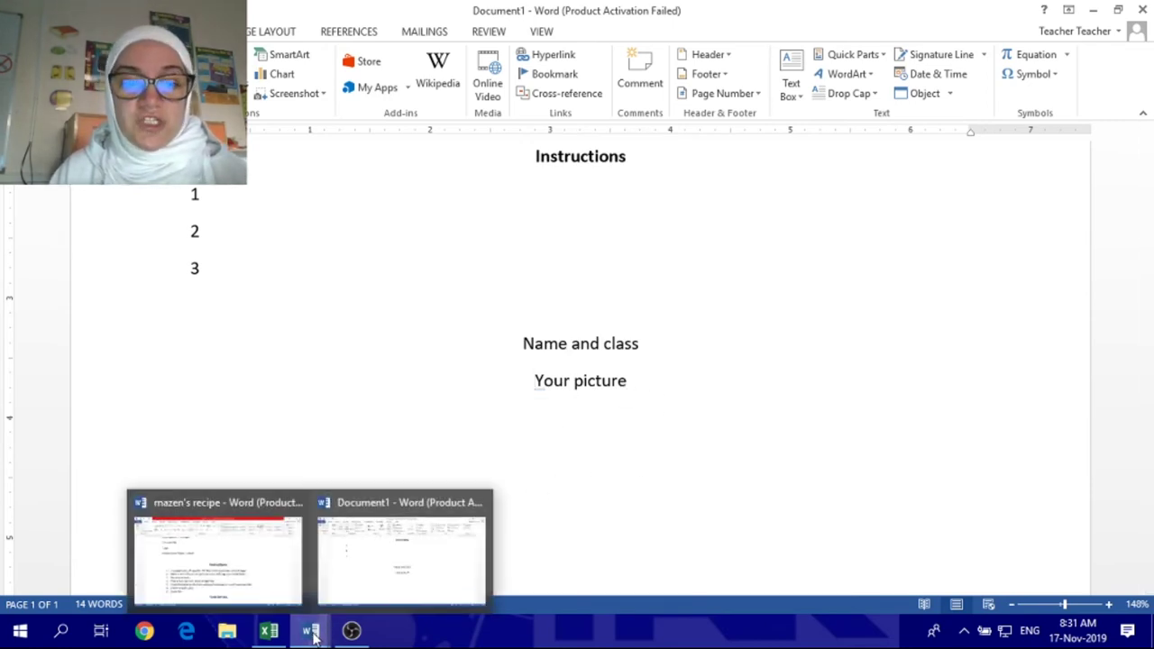
left_click(279, 561)
scroll(561, 441, "up", 5)
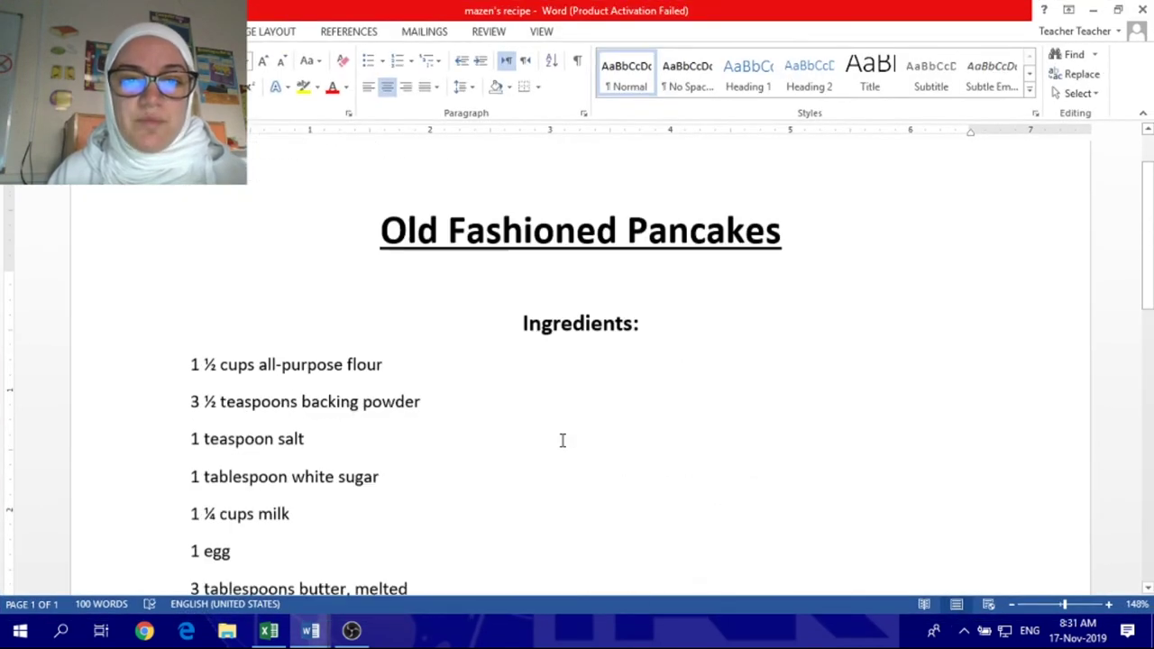
left_click_drag(378, 307, 657, 311)
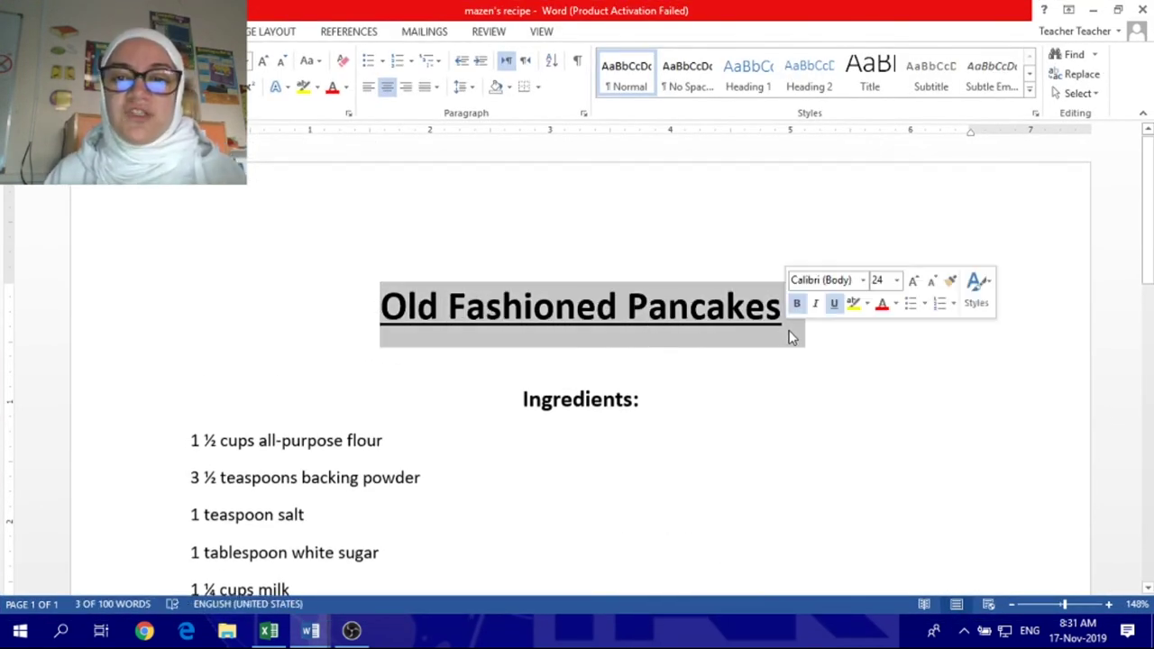
left_click(766, 335)
scroll(717, 334, "down", 3)
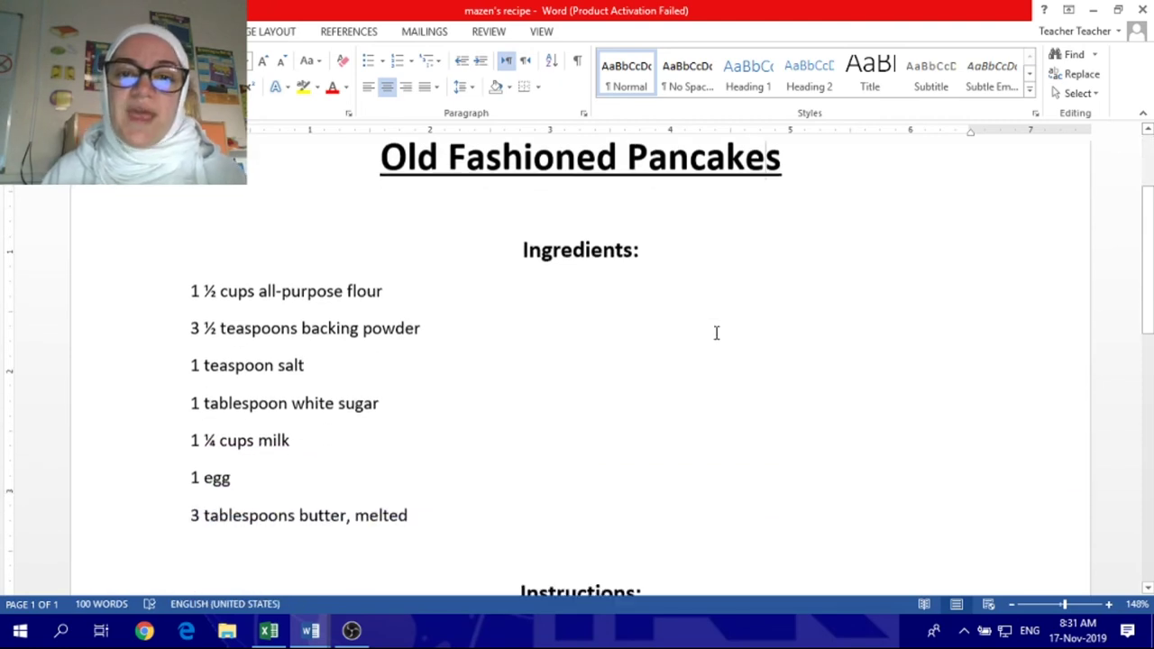
key("Down")
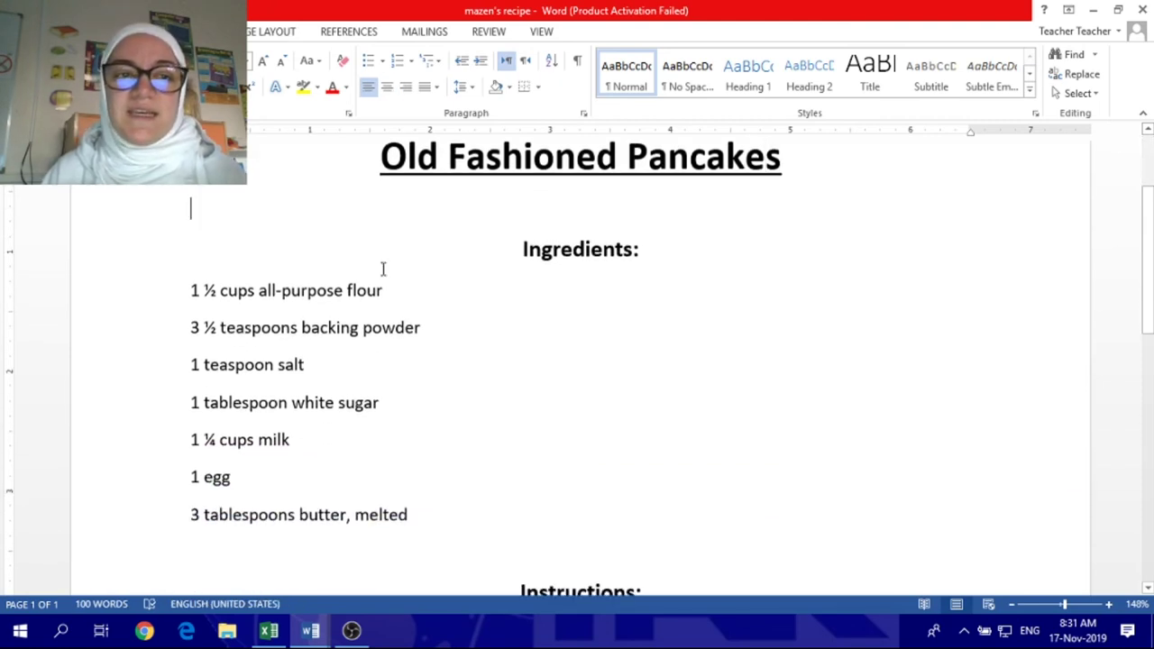
left_click(167, 216)
left_click(617, 248)
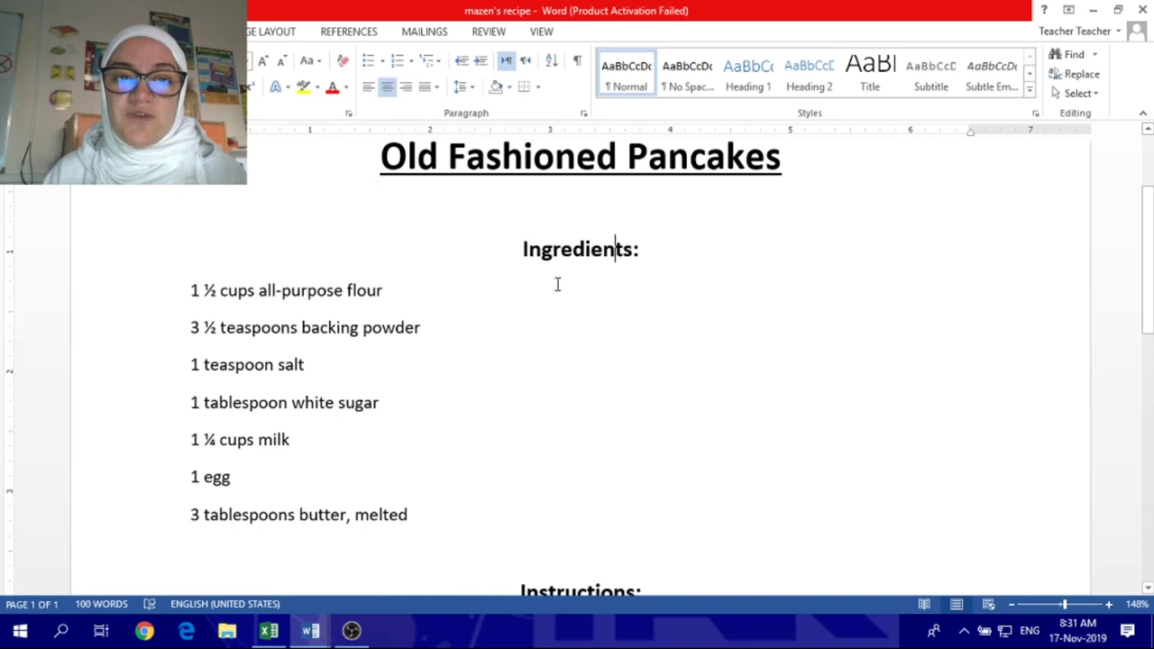
scroll(508, 286, "down", 2)
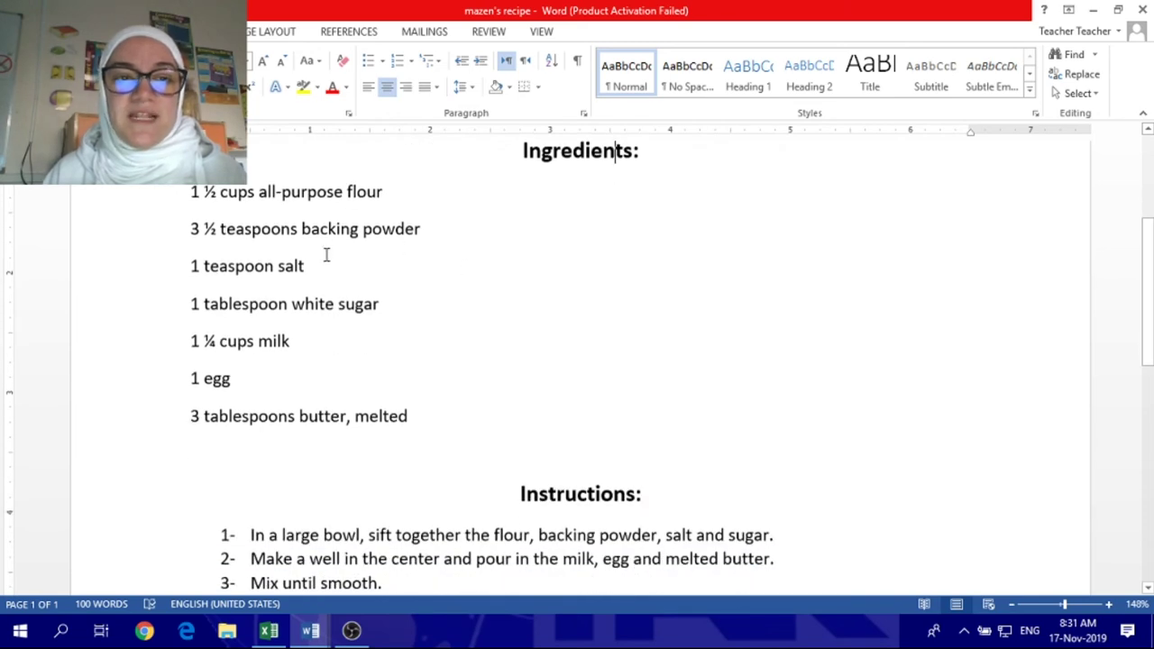
scroll(310, 428, "down", 4)
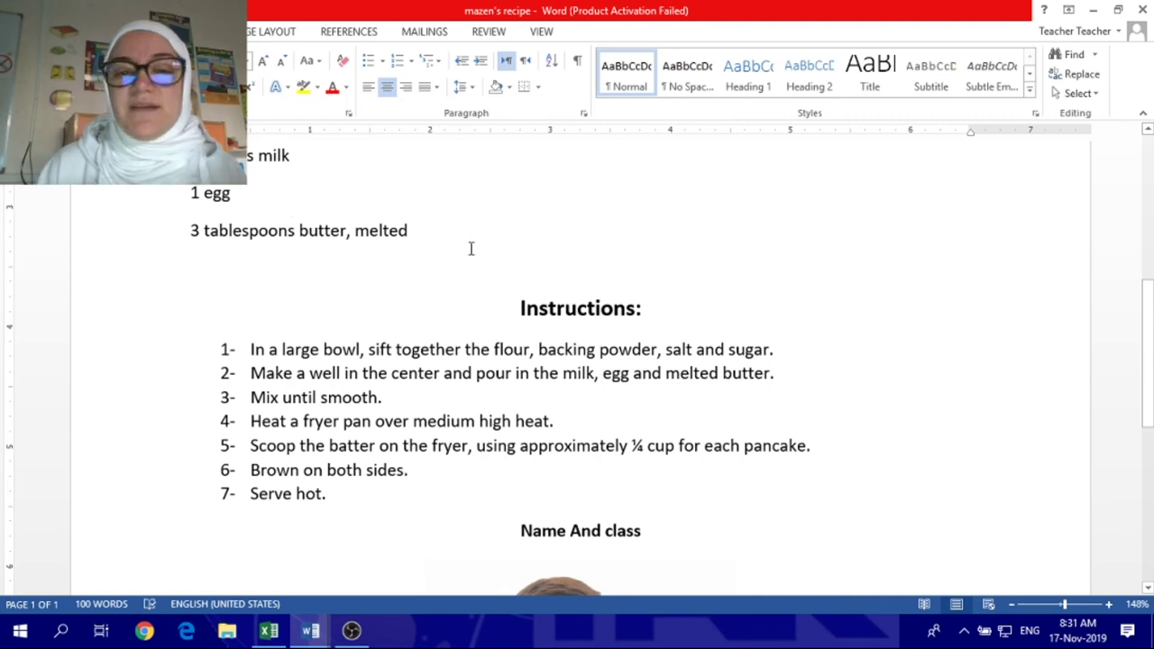
left_click(445, 271)
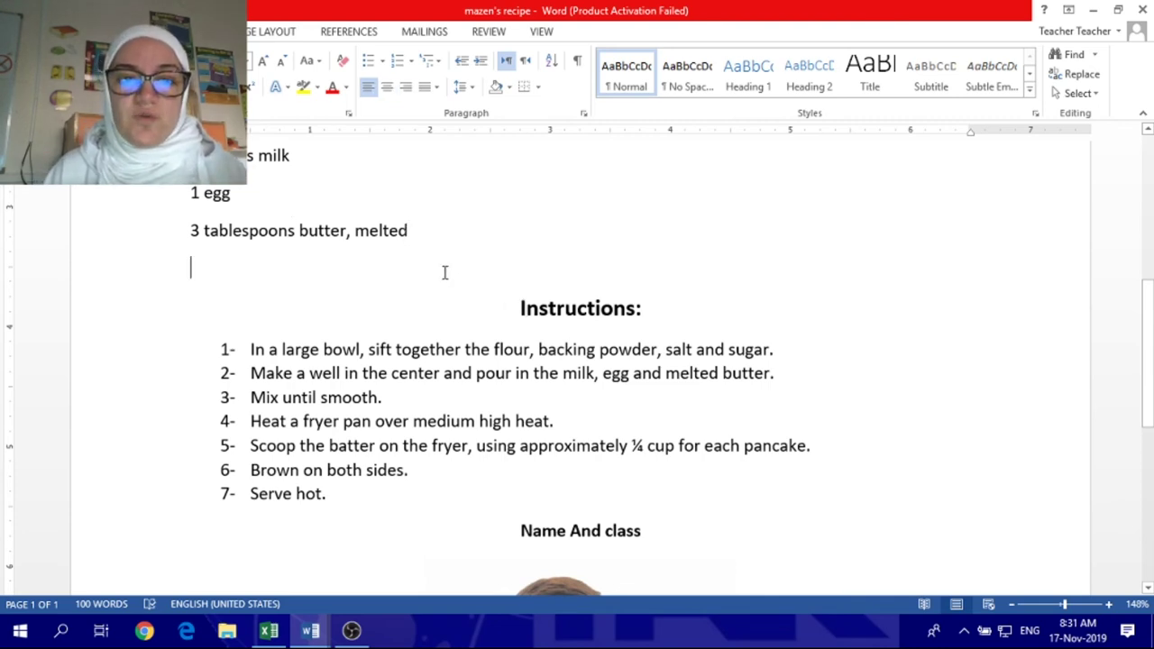
scroll(530, 349, "down", 4)
scroll(320, 269, "up", 2)
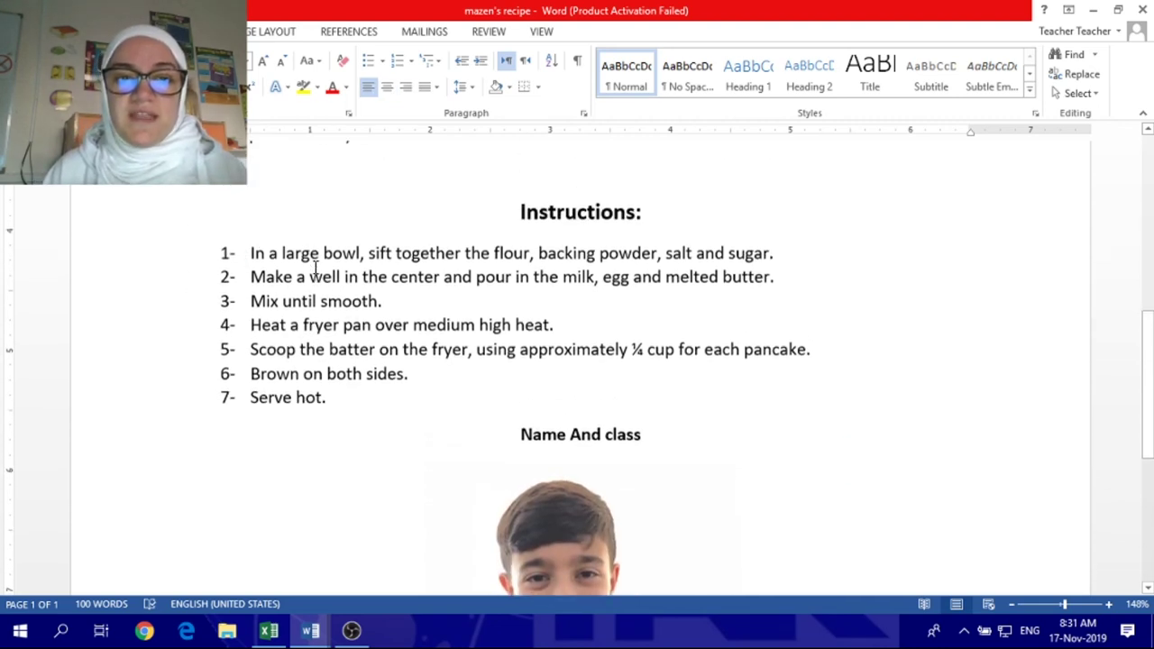
left_click(567, 420)
scroll(567, 420, "down", 4)
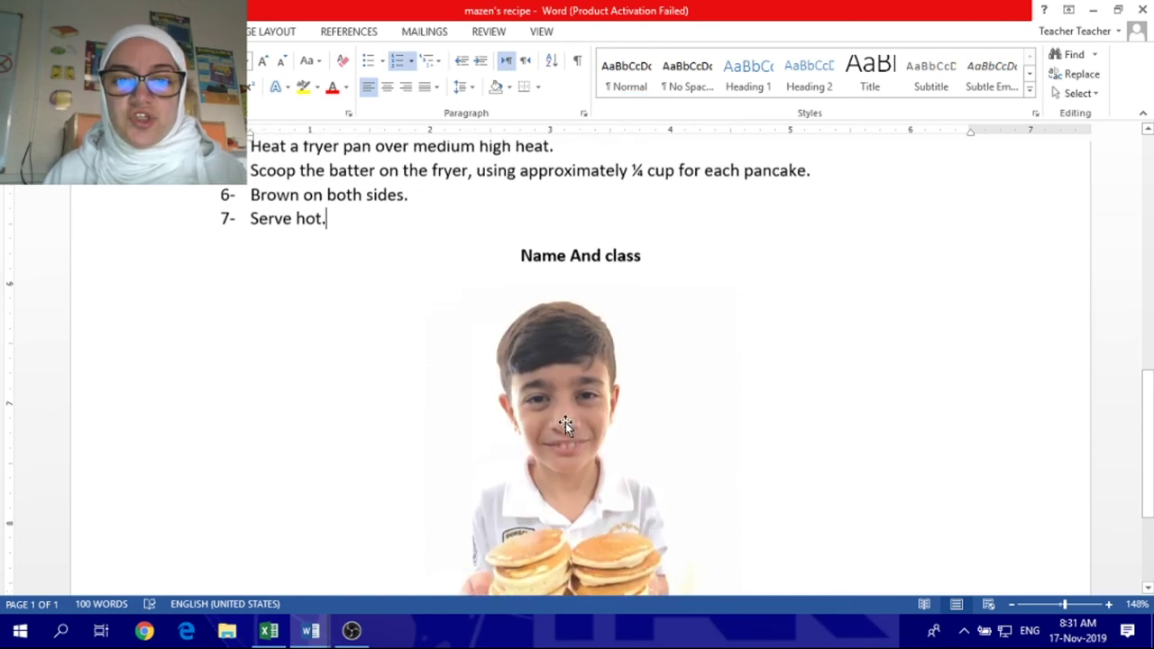
left_click(570, 254)
left_click(562, 396)
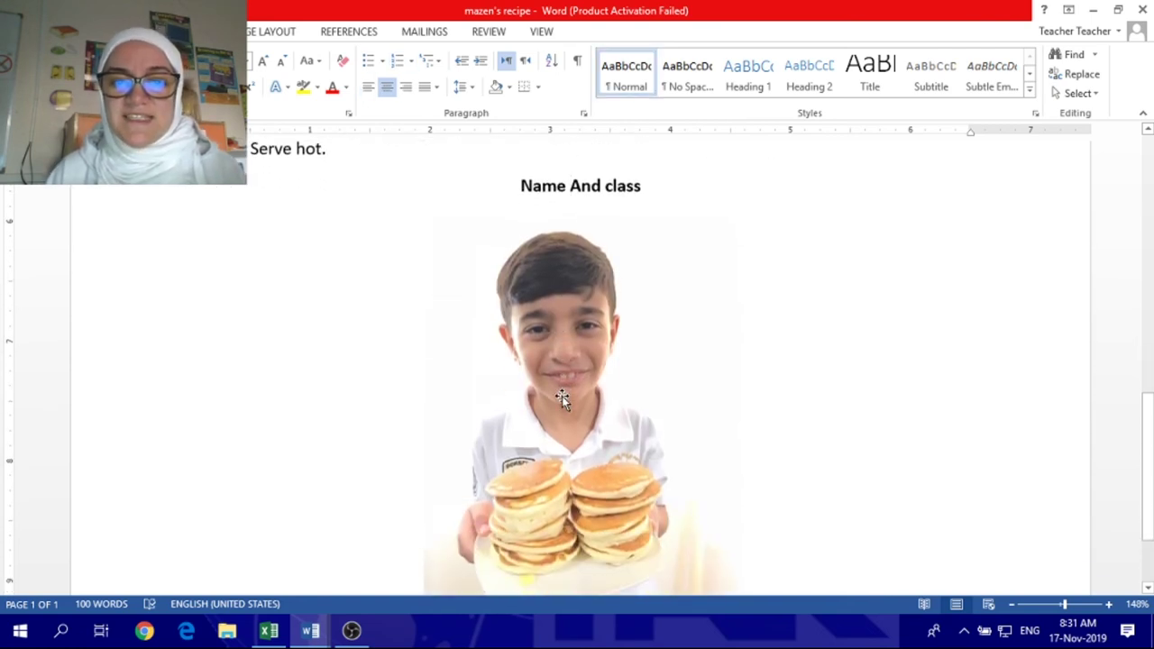
scroll(562, 396, "down", 3)
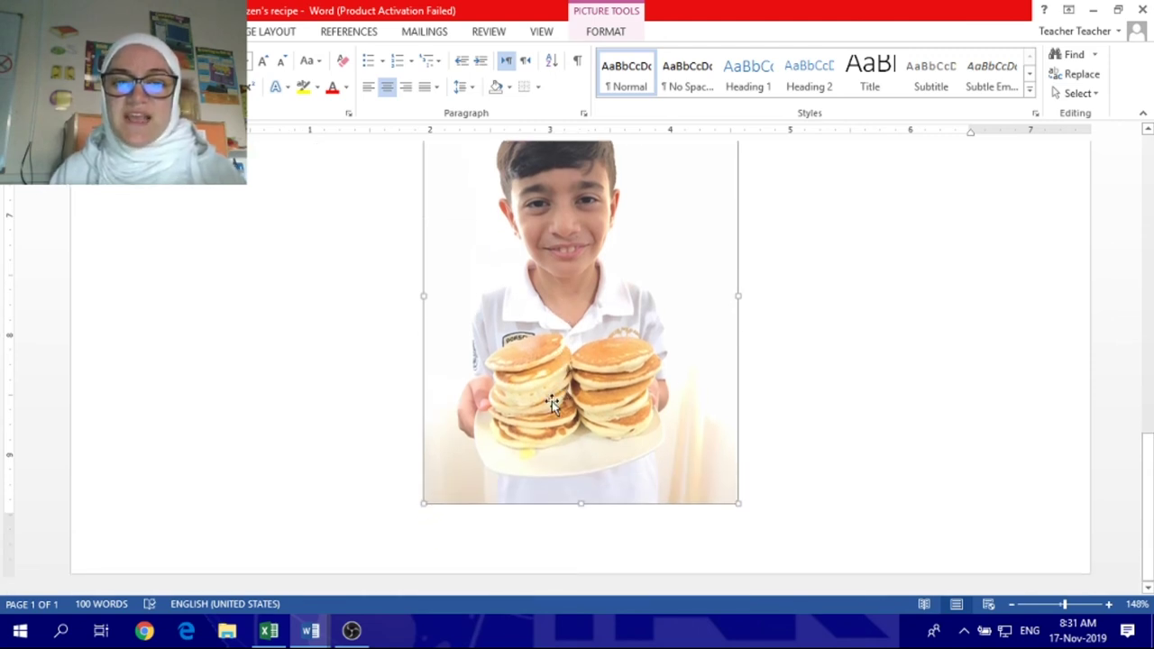
scroll(552, 401, "up", 2)
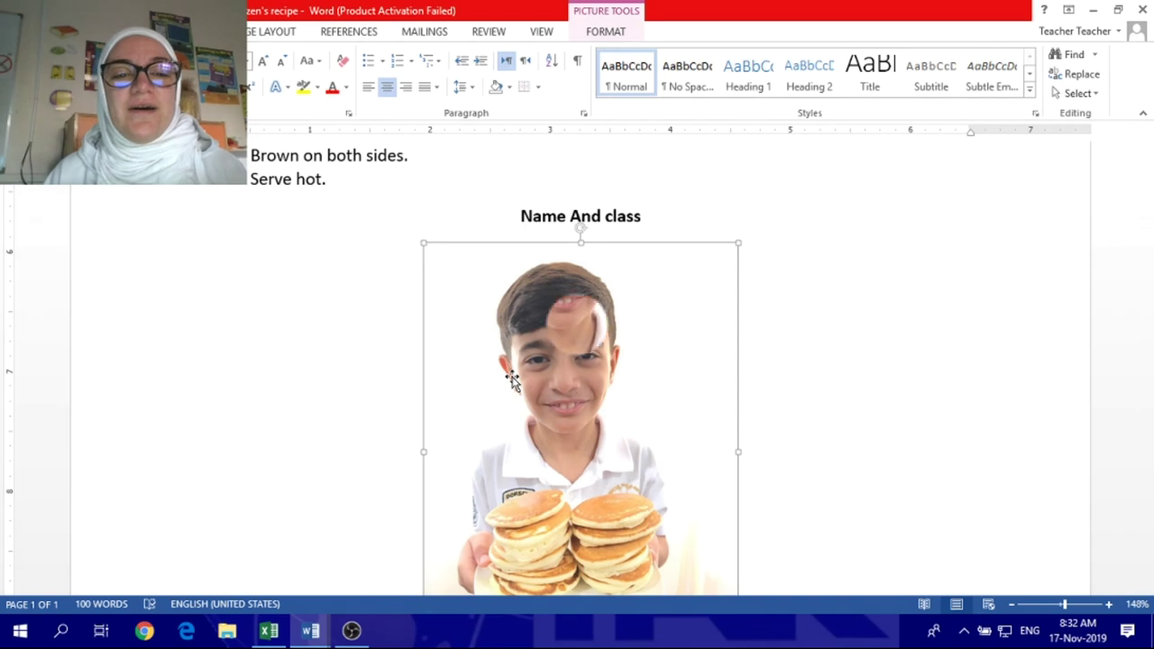
scroll(433, 464, "down", 1)
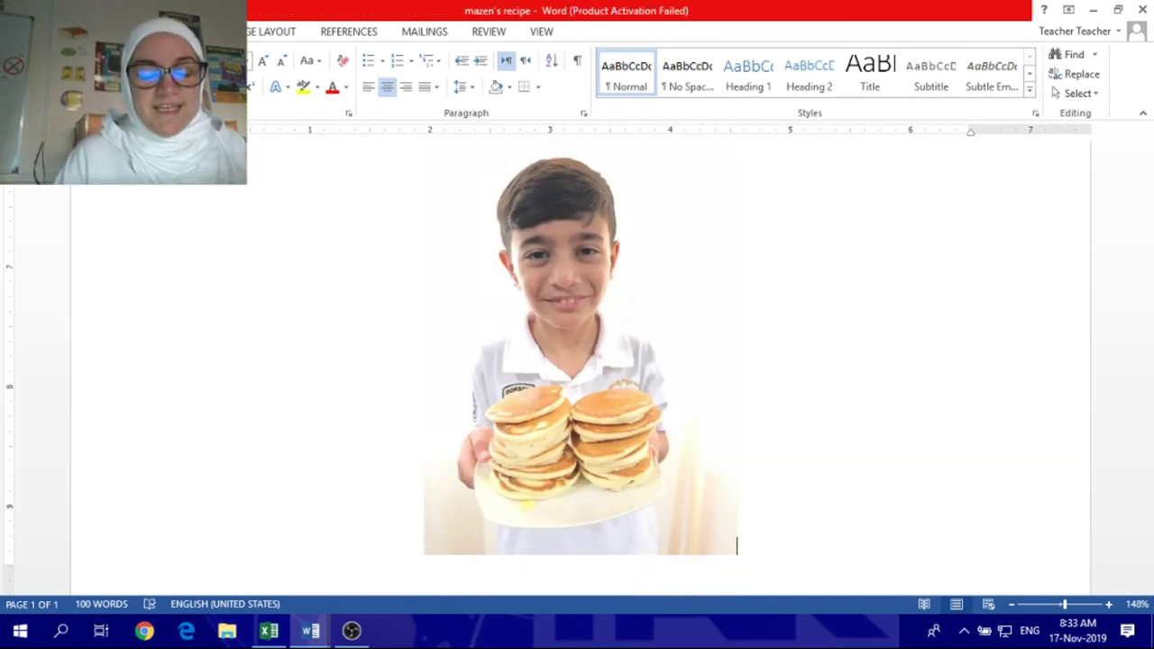